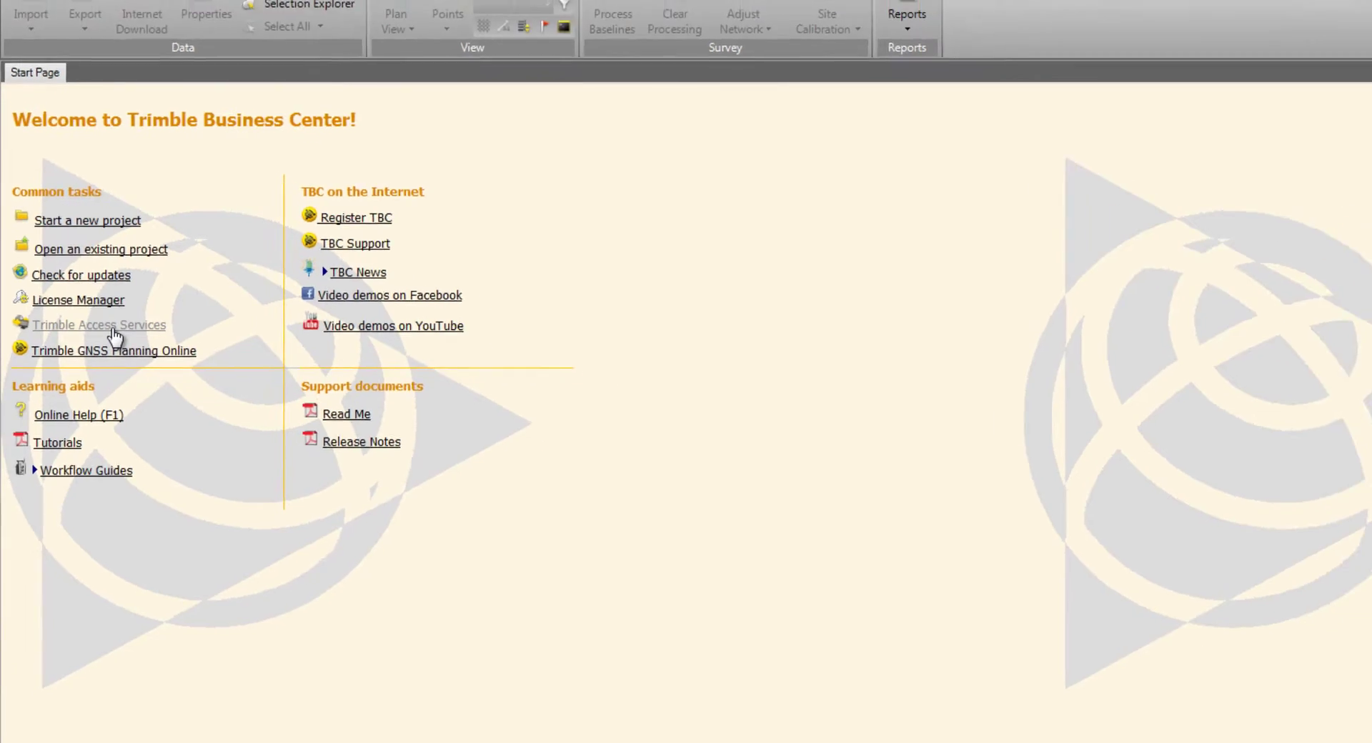
- Open the Survey Tools Data Processing page in Trimble Access Services
click(134, 349)
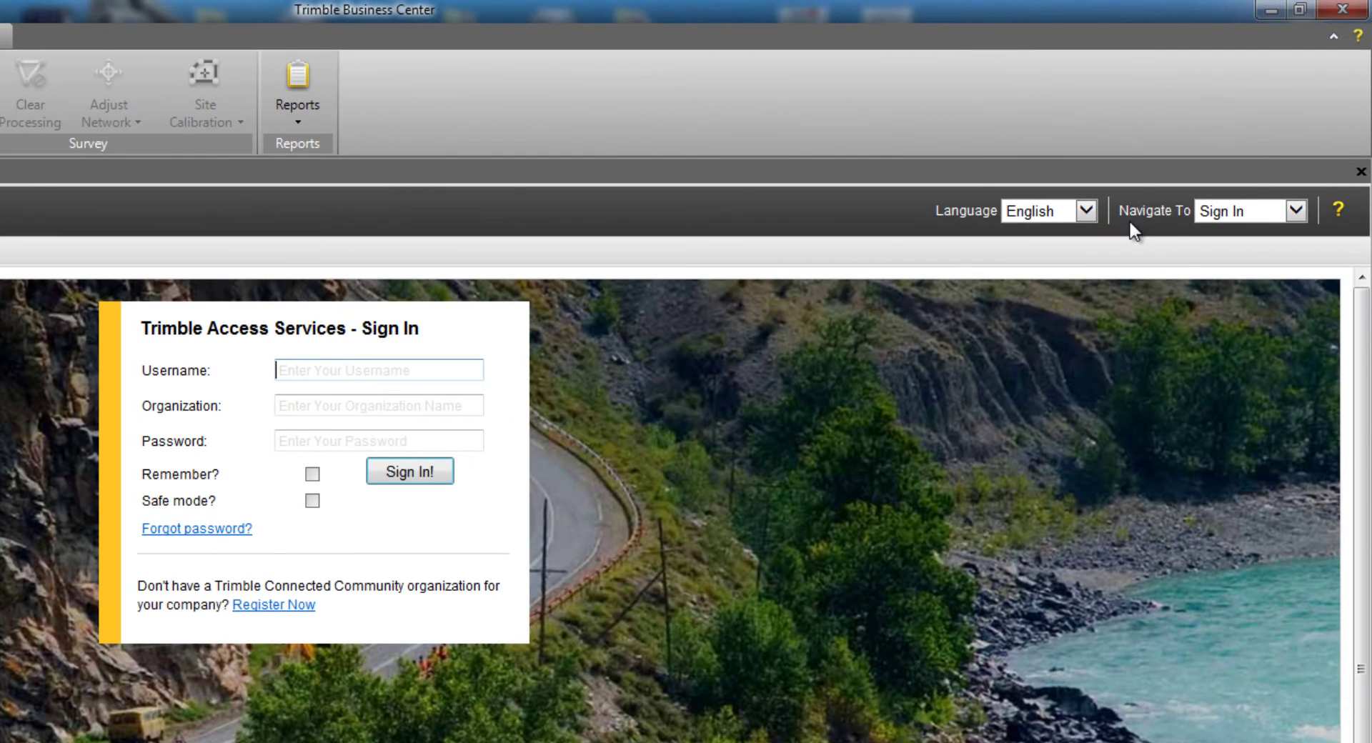
click(1294, 213)
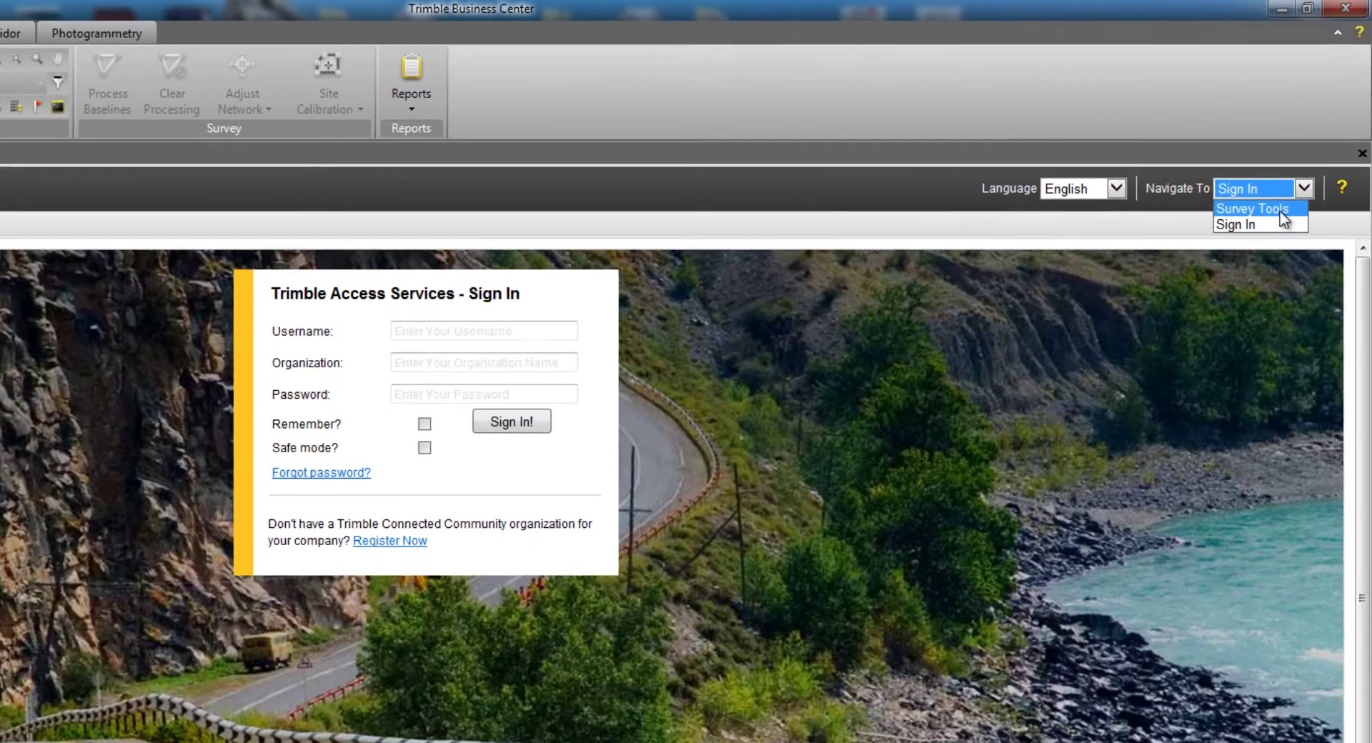
click(1269, 235)
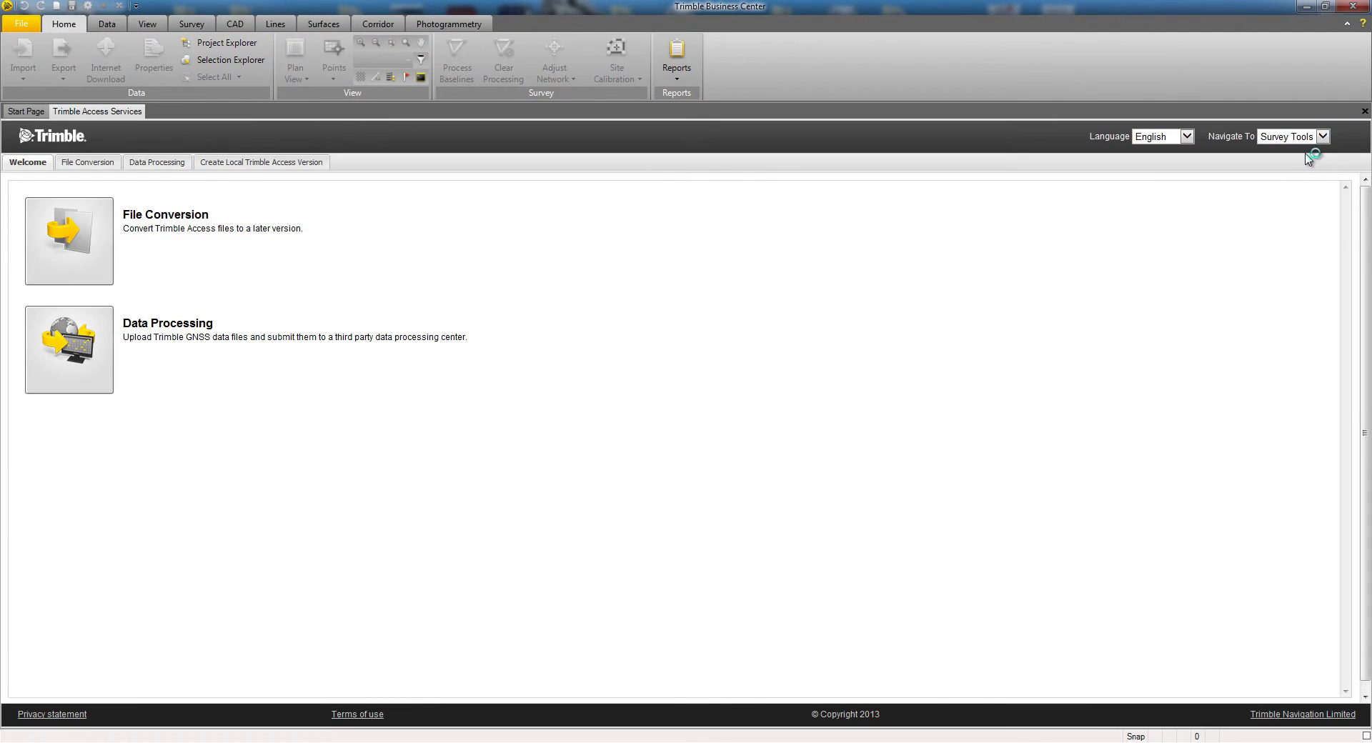
click(93, 342)
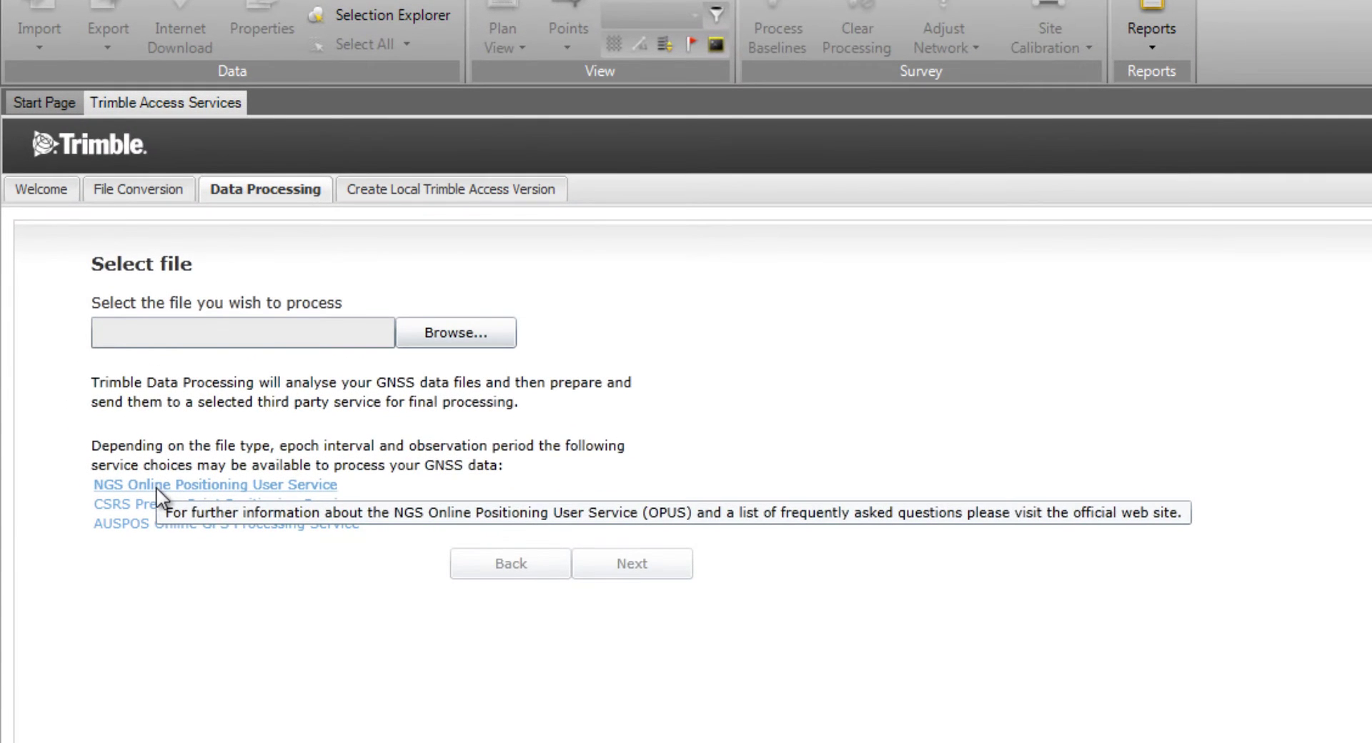
- Load static file 06532150.T01 from the FPI Control Static_0810 folder and continue to service selection
click(466, 341)
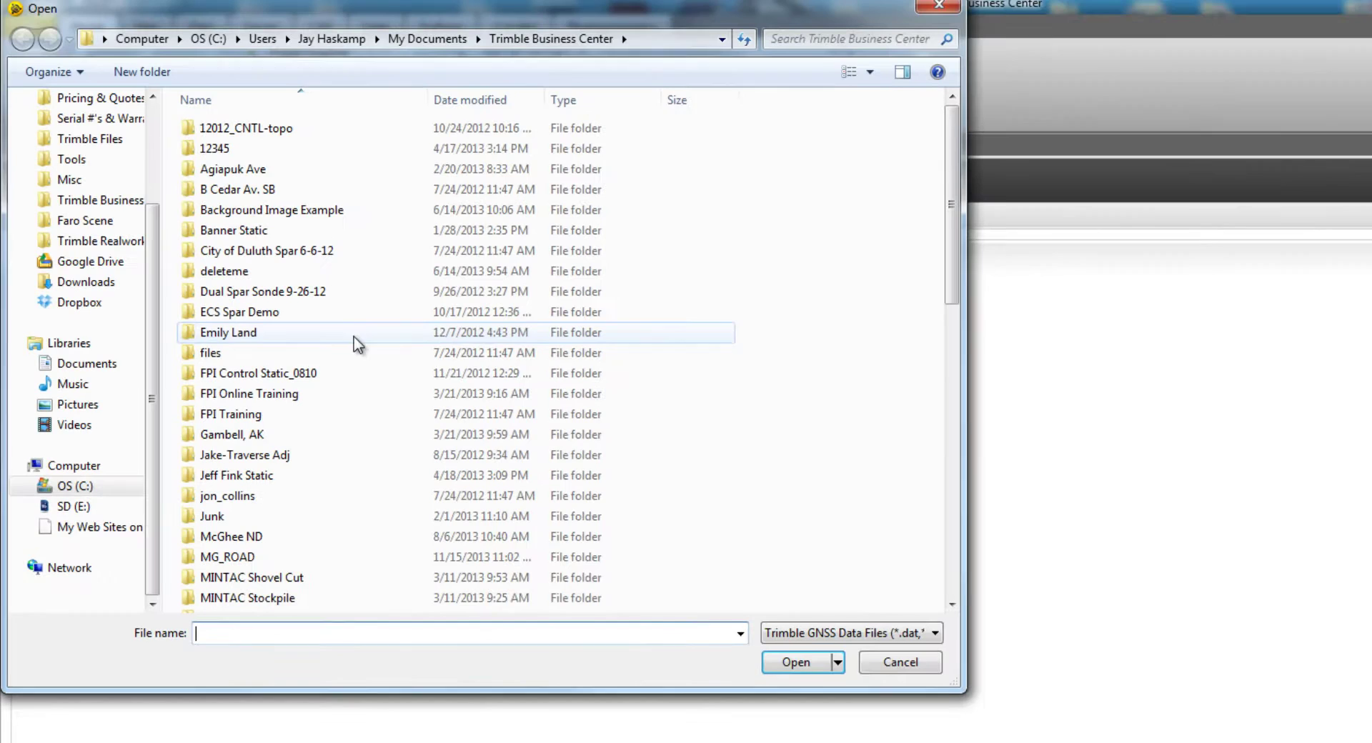
scroll(142, 321, up, 3)
click(91, 332)
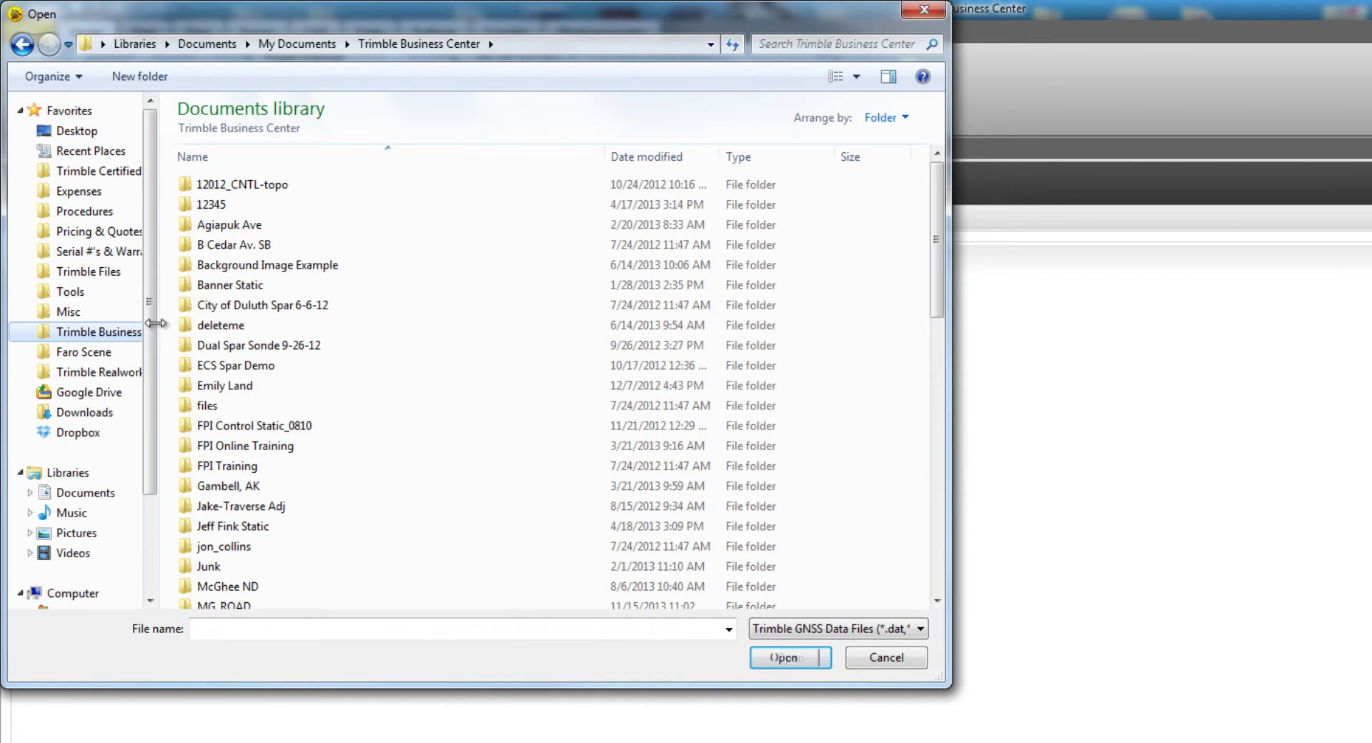
double_click(221, 429)
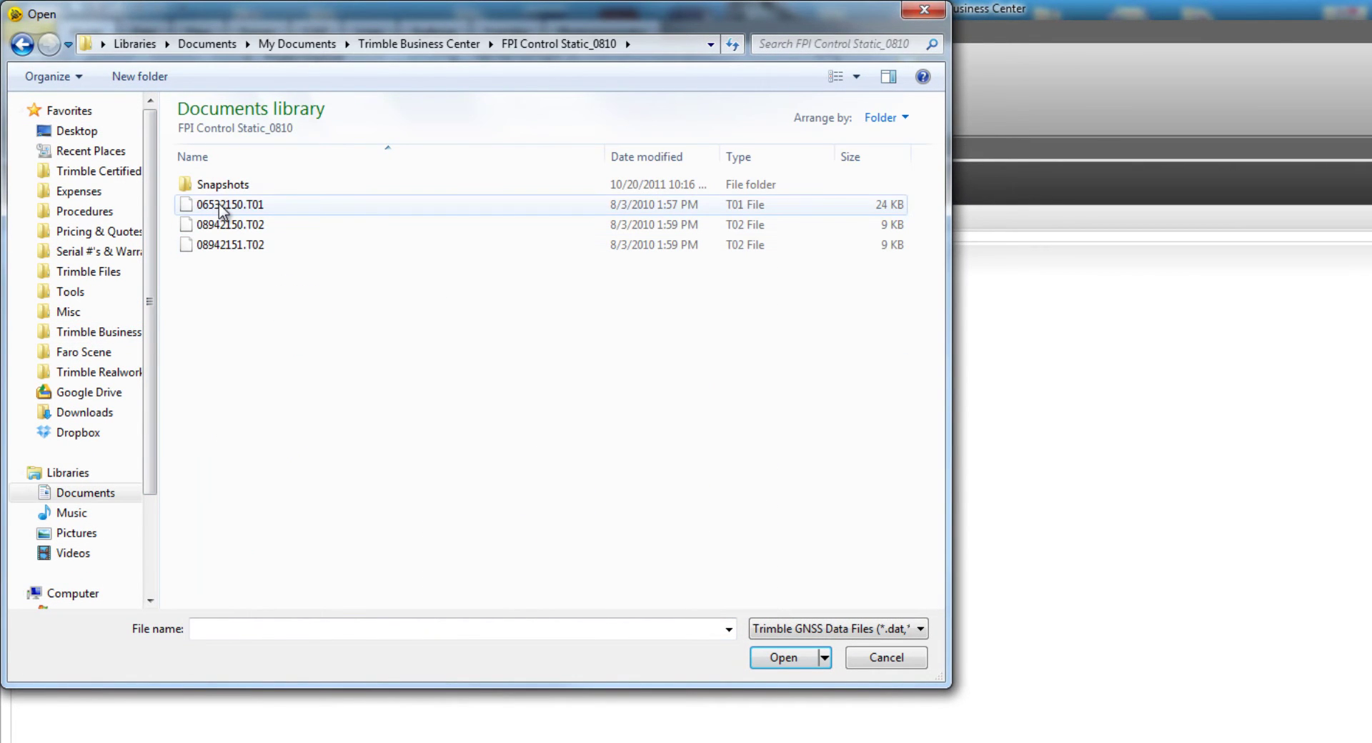
double_click(219, 204)
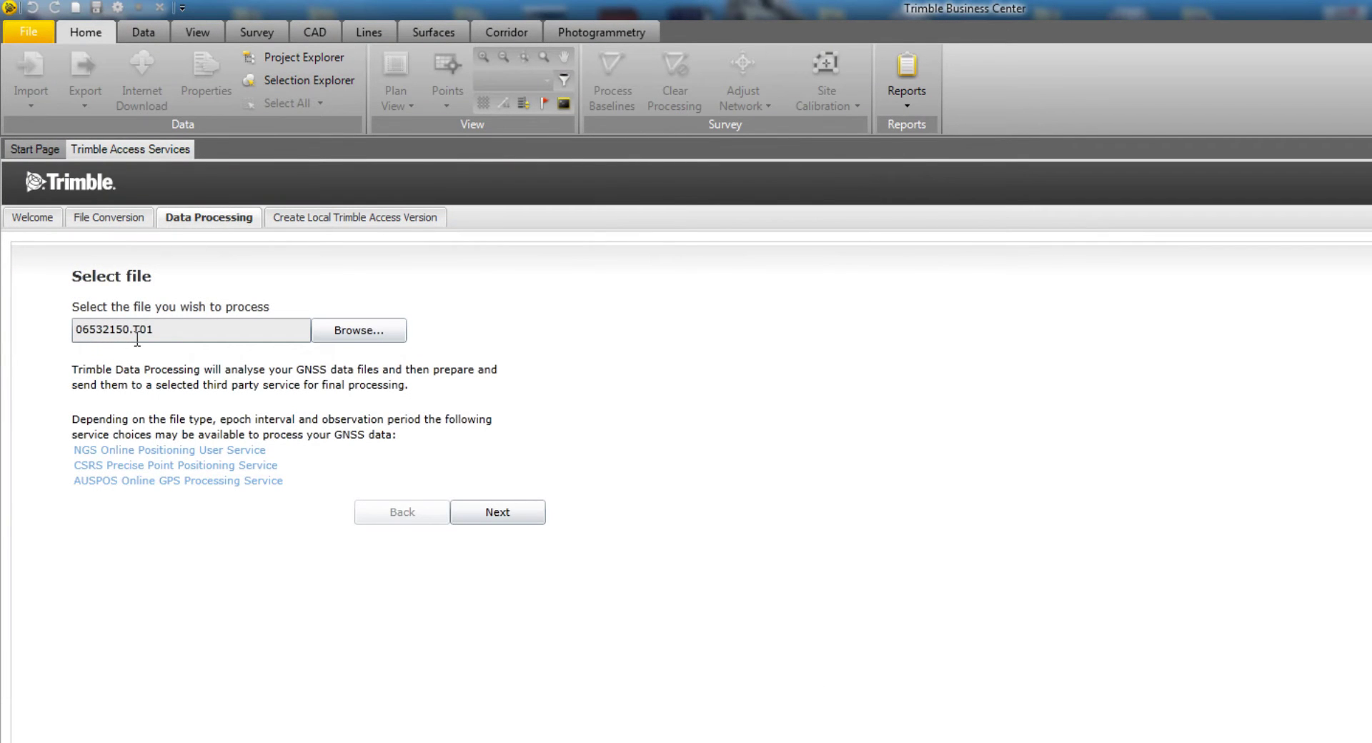
click(523, 514)
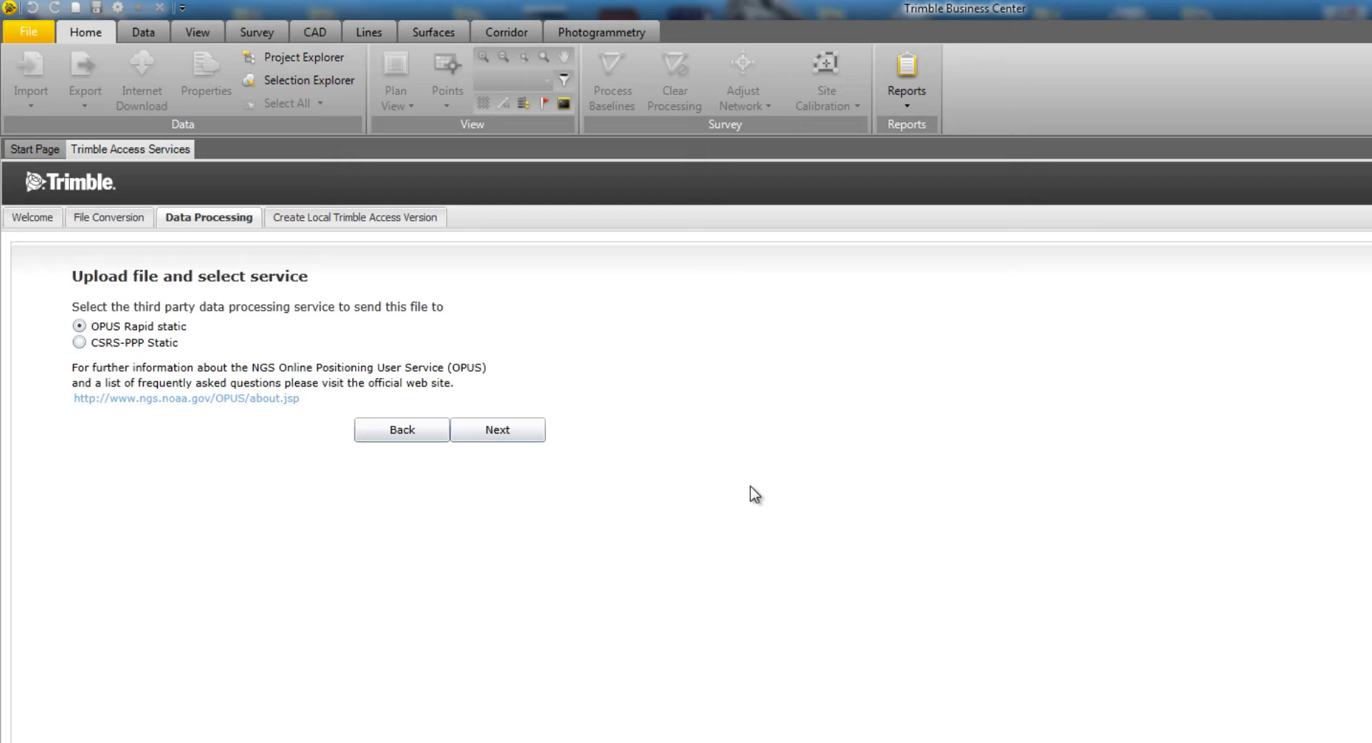
- Send the file to OPUS Rapid static with point name 1 and the results e-mail address
click(520, 424)
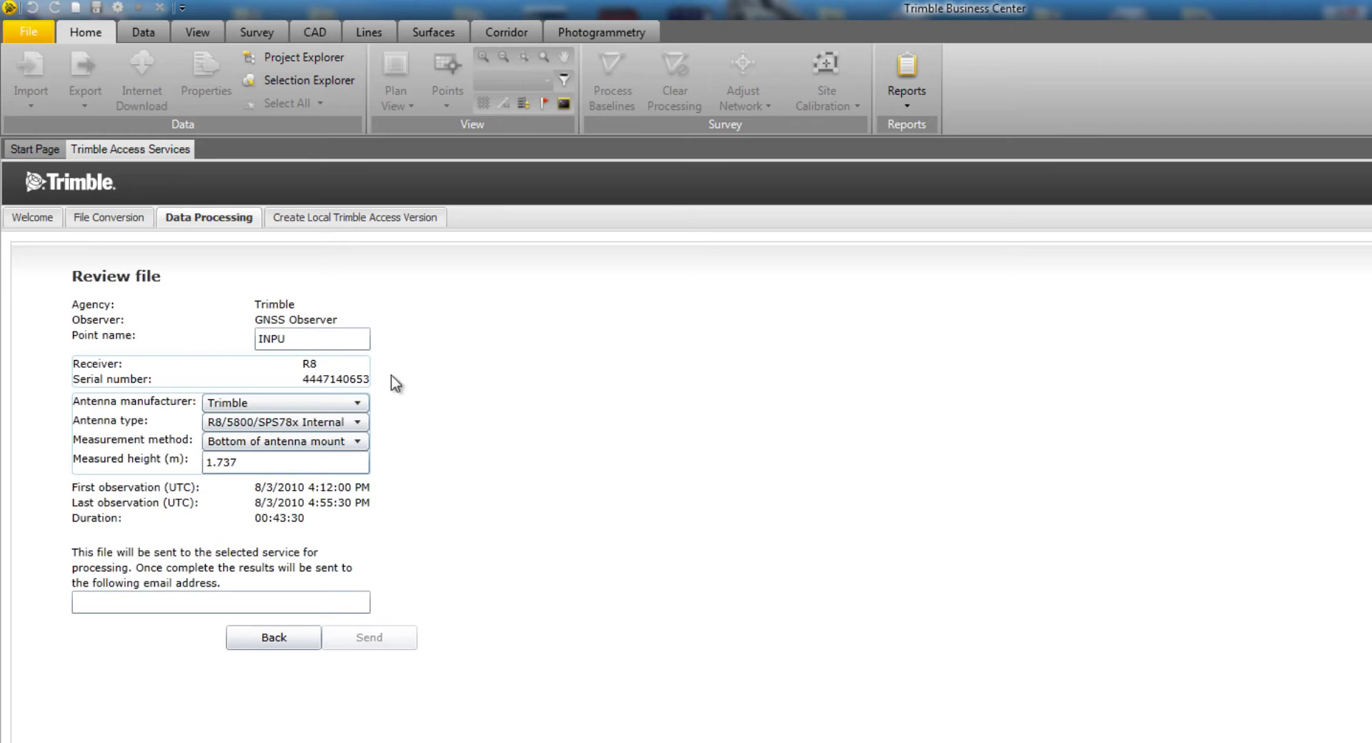
double_click(305, 340)
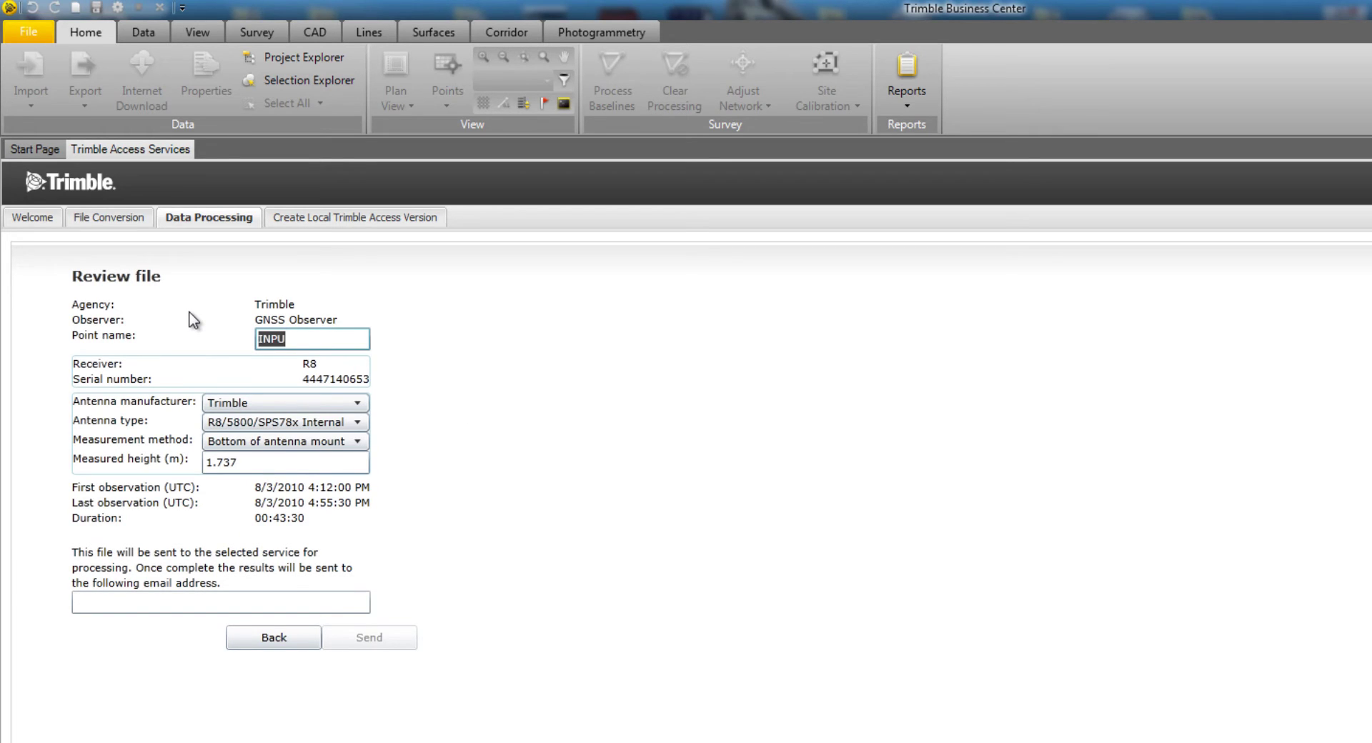
text(1)
click(186, 602)
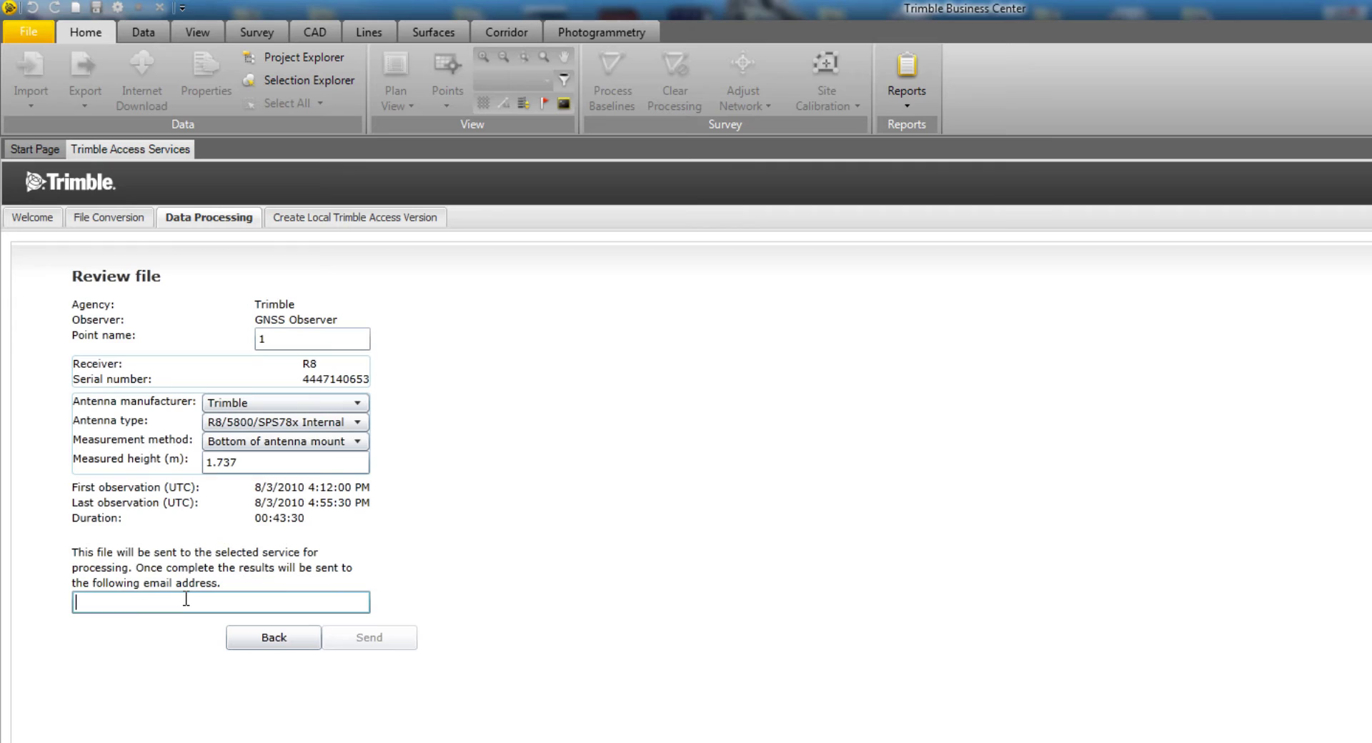
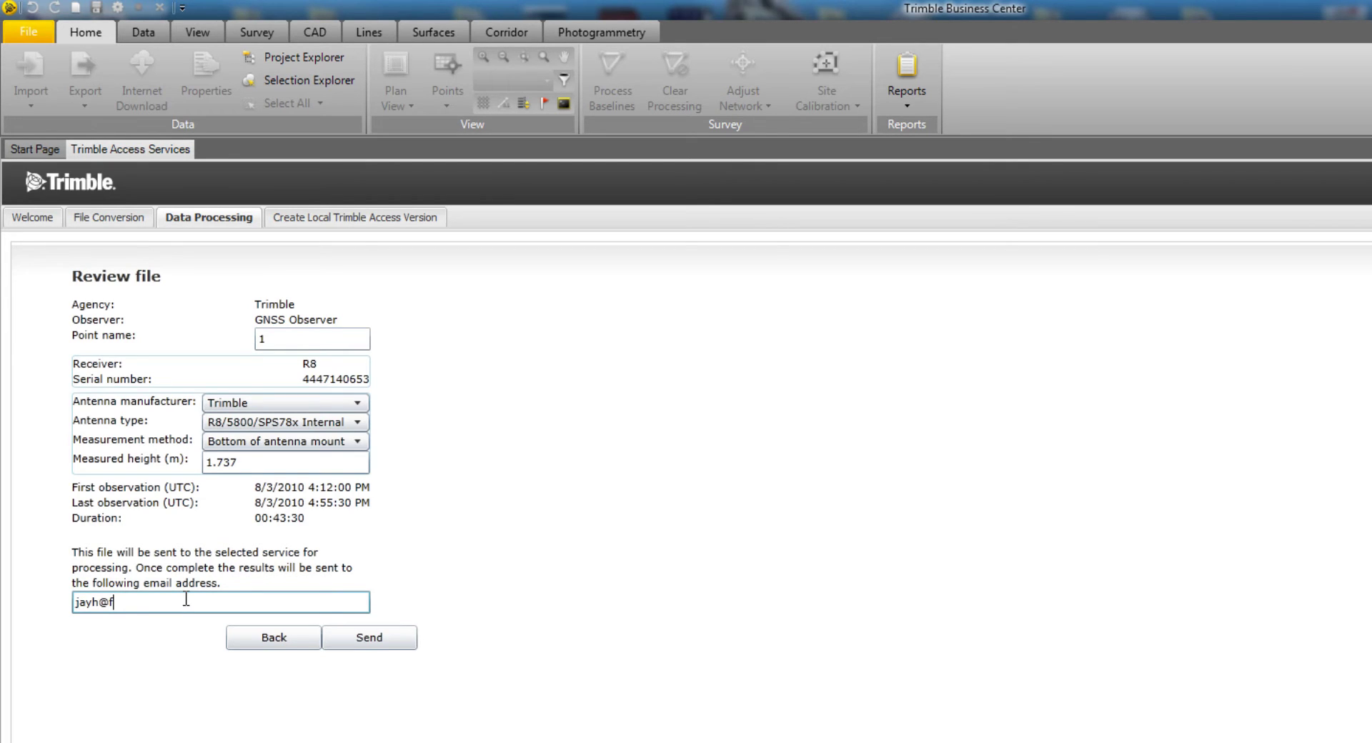
click(365, 647)
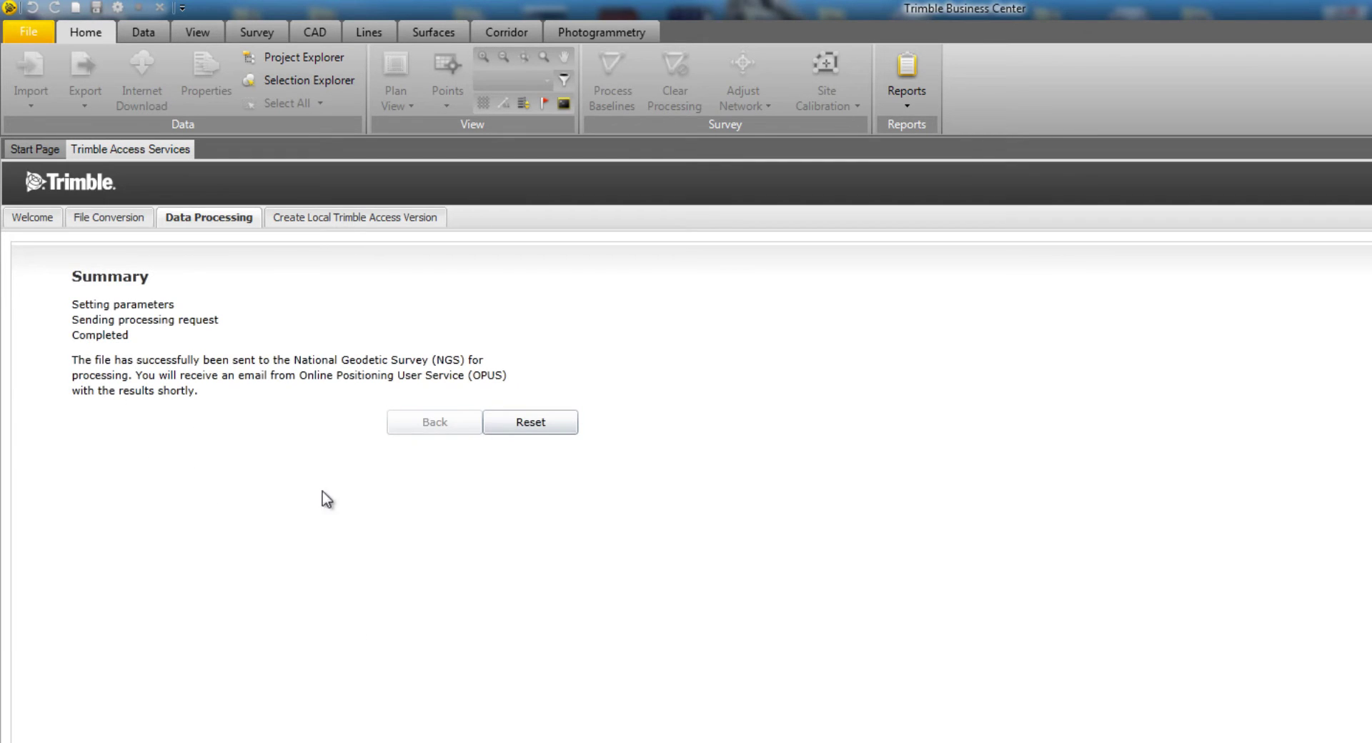
- Reset the services form, close its tab, and create a new US Survey Foot project
click(543, 425)
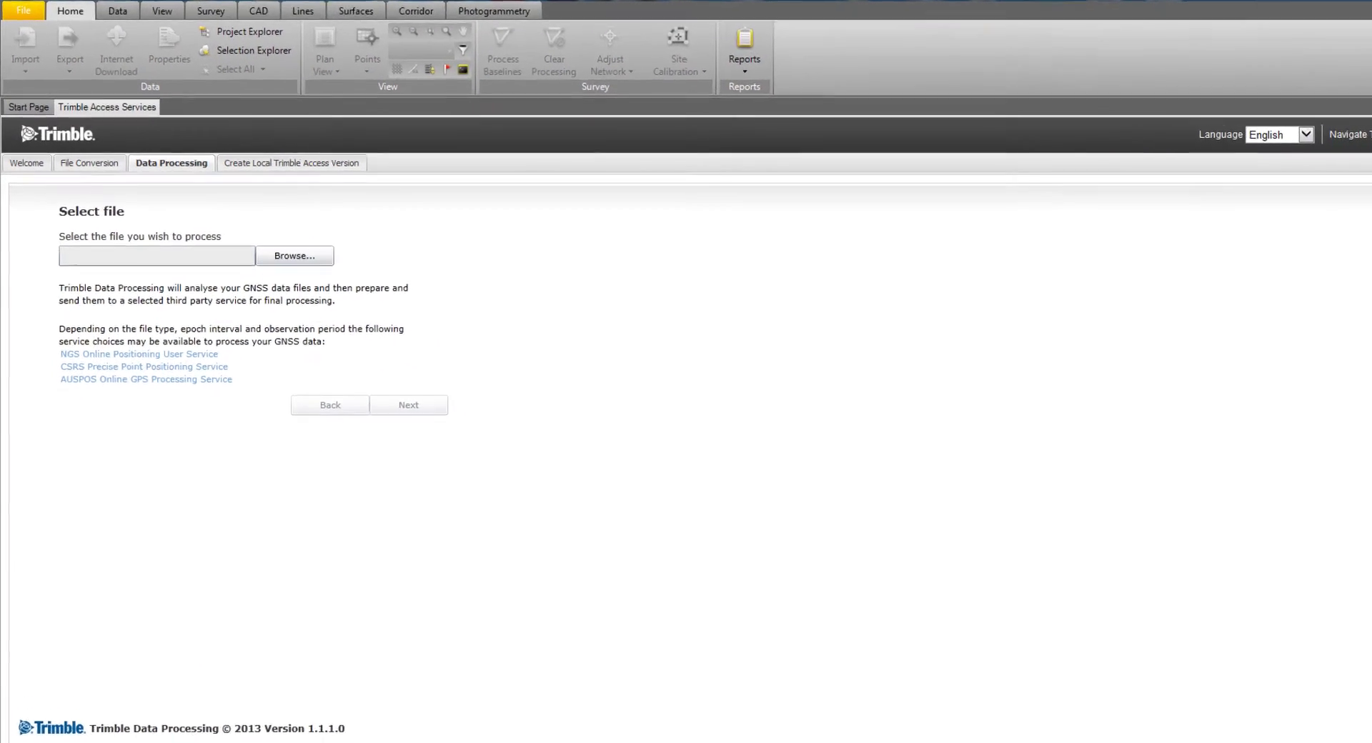
click(29, 107)
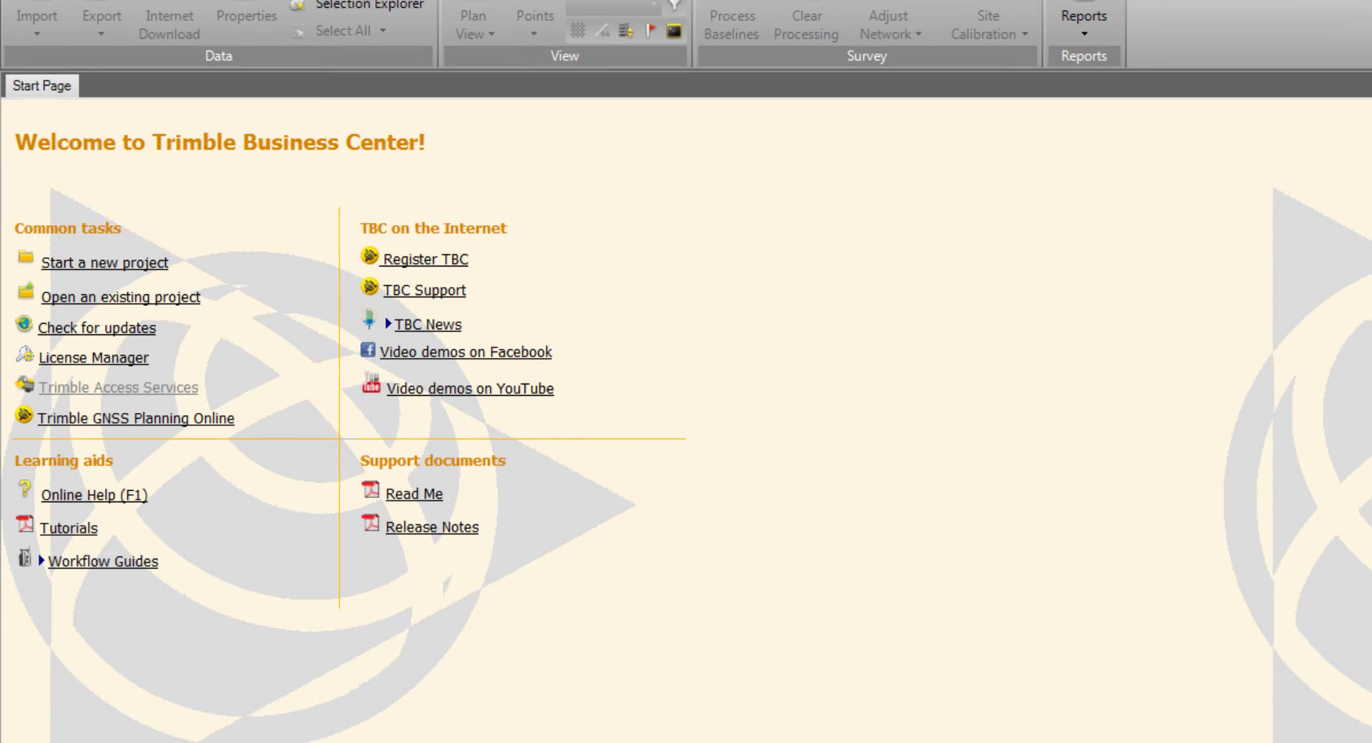
click(84, 266)
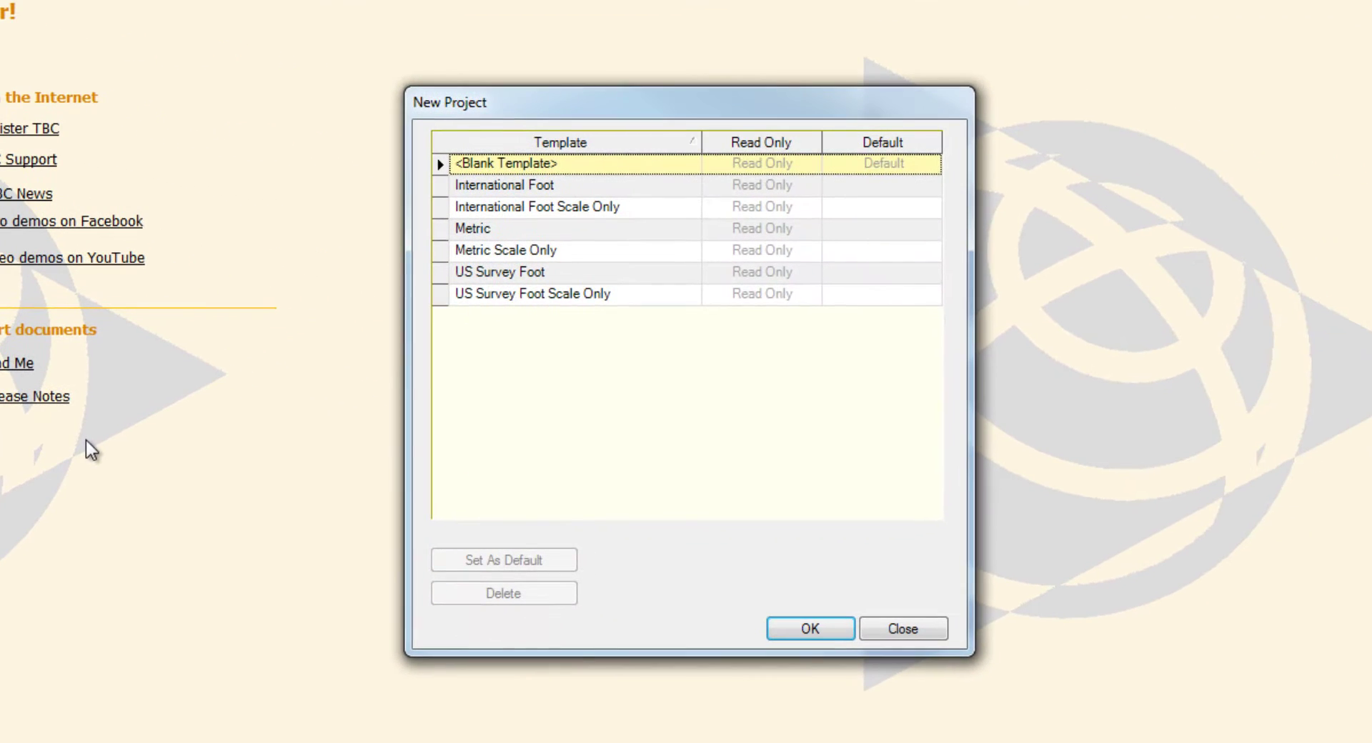
click(512, 276)
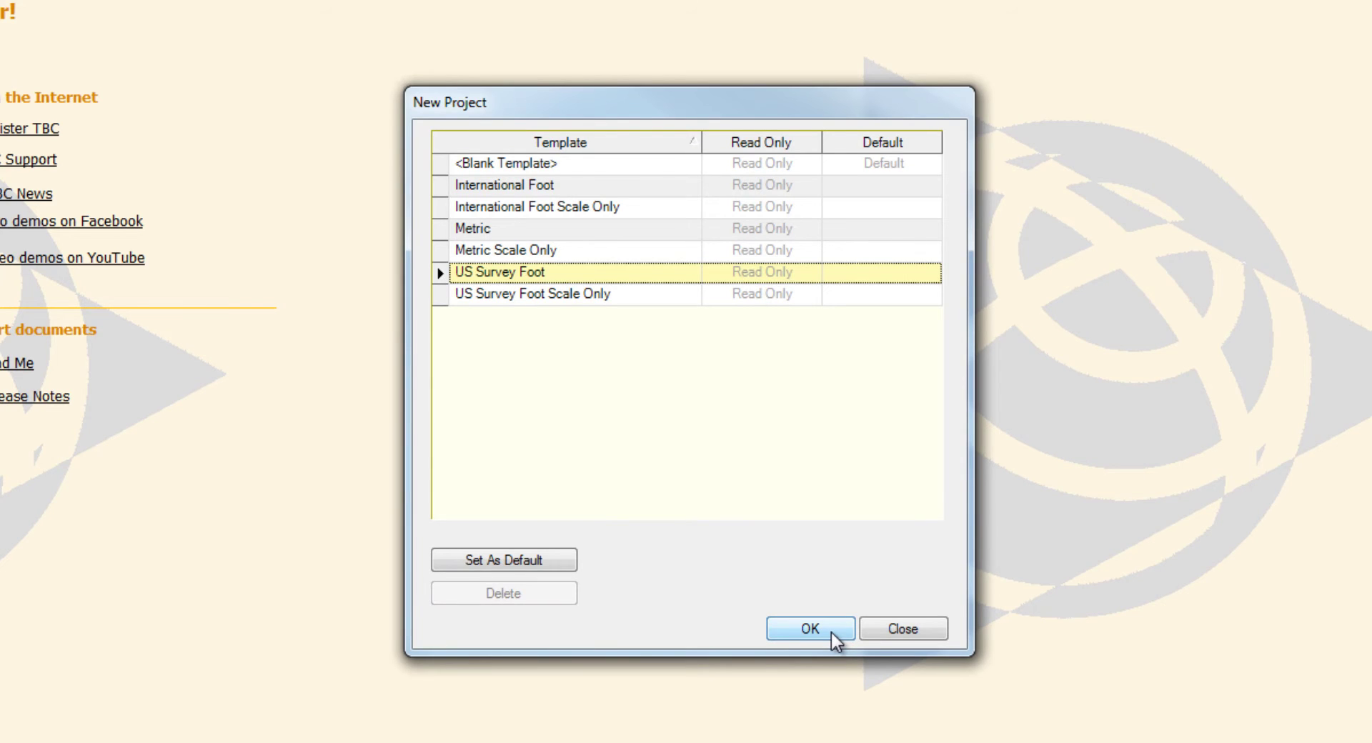
click(810, 629)
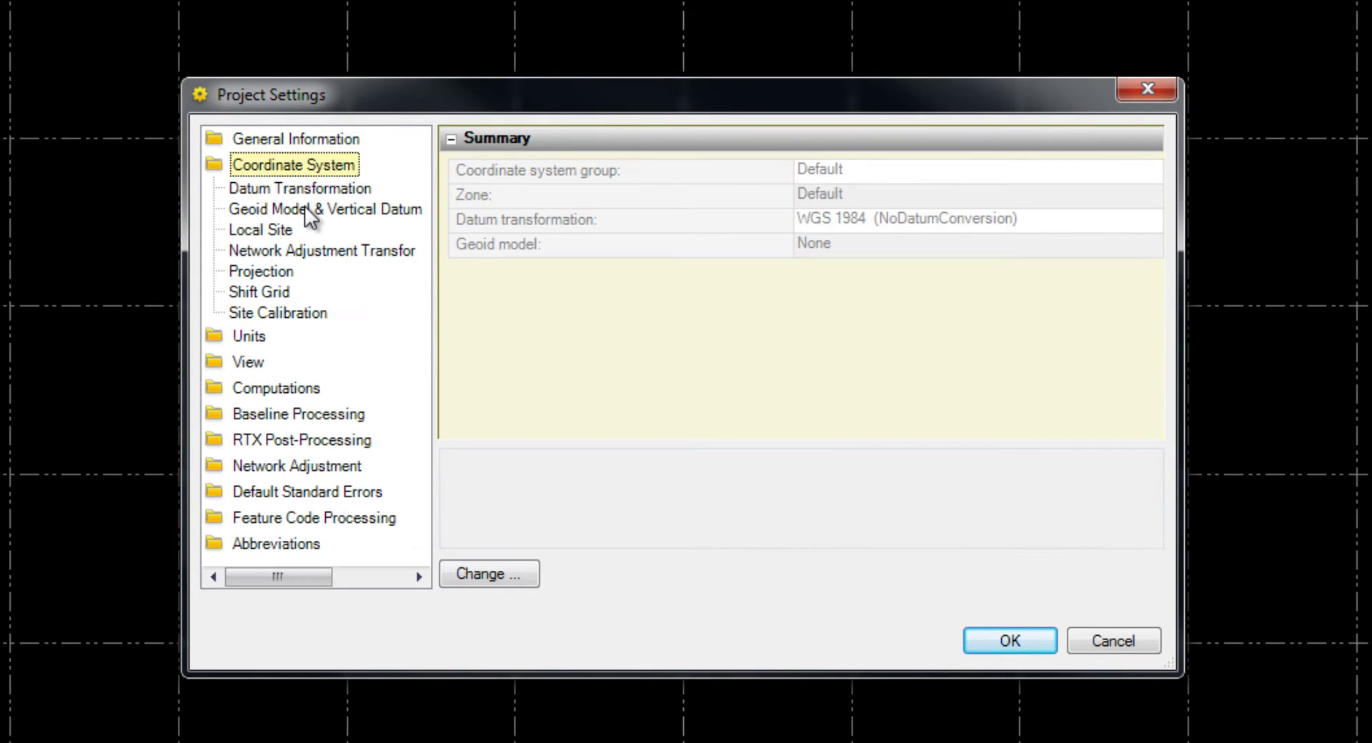
- Set the coordinate system to MN County Coordinate System, Stearns zone, with the Minnesota GEOID12A geoid
click(503, 576)
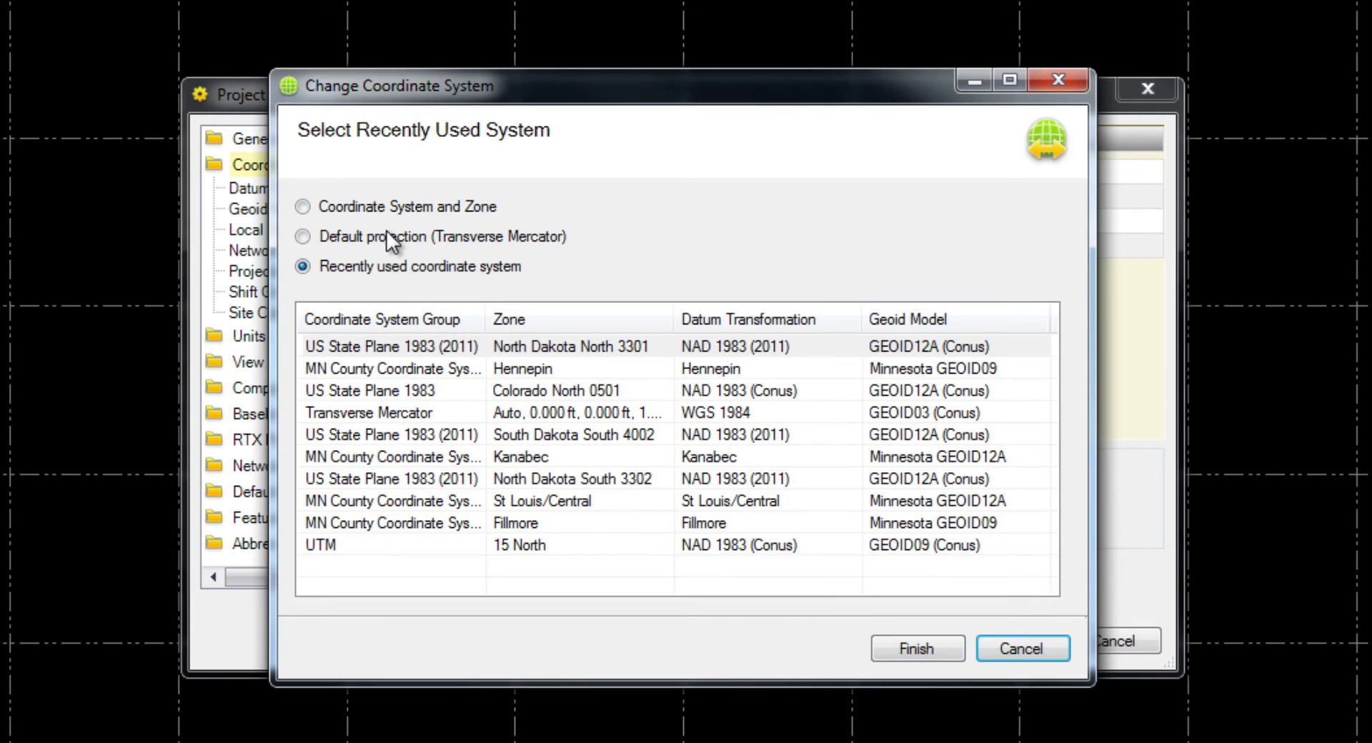
click(387, 208)
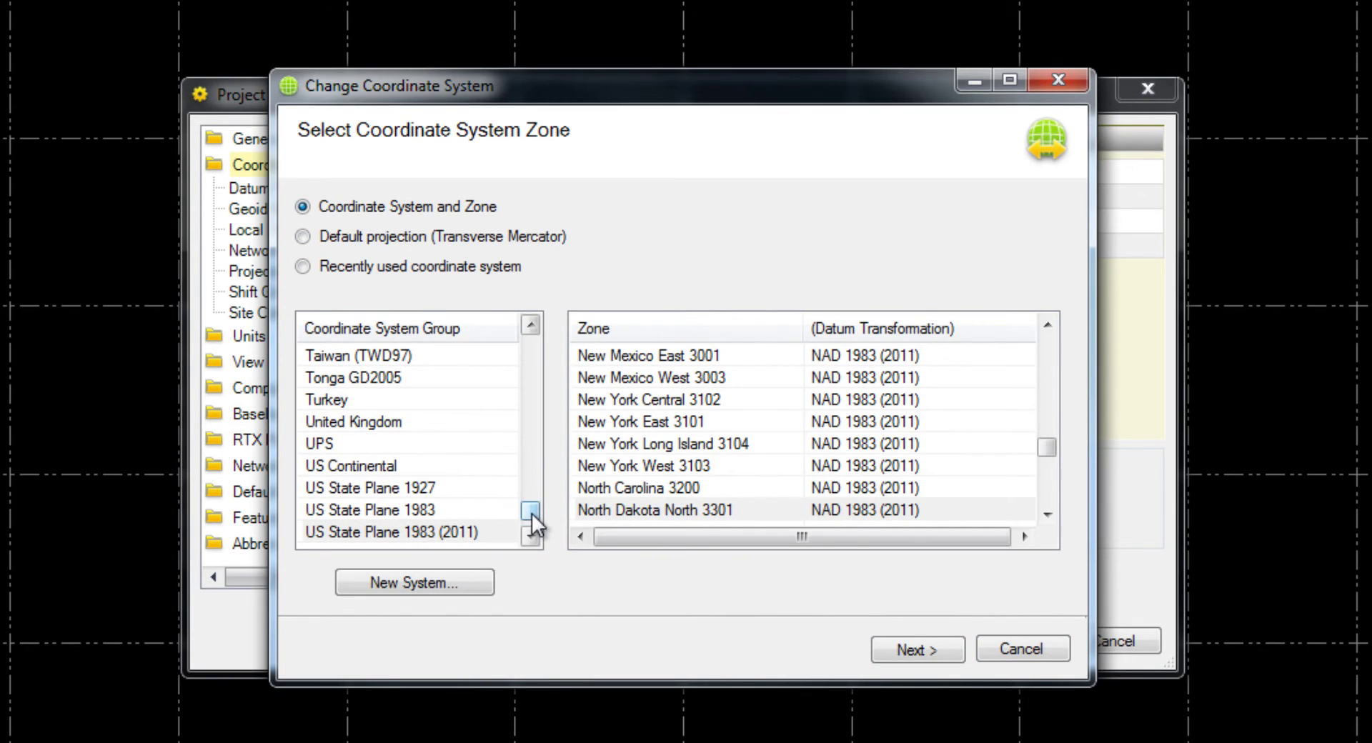
drag(532, 513, 513, 433)
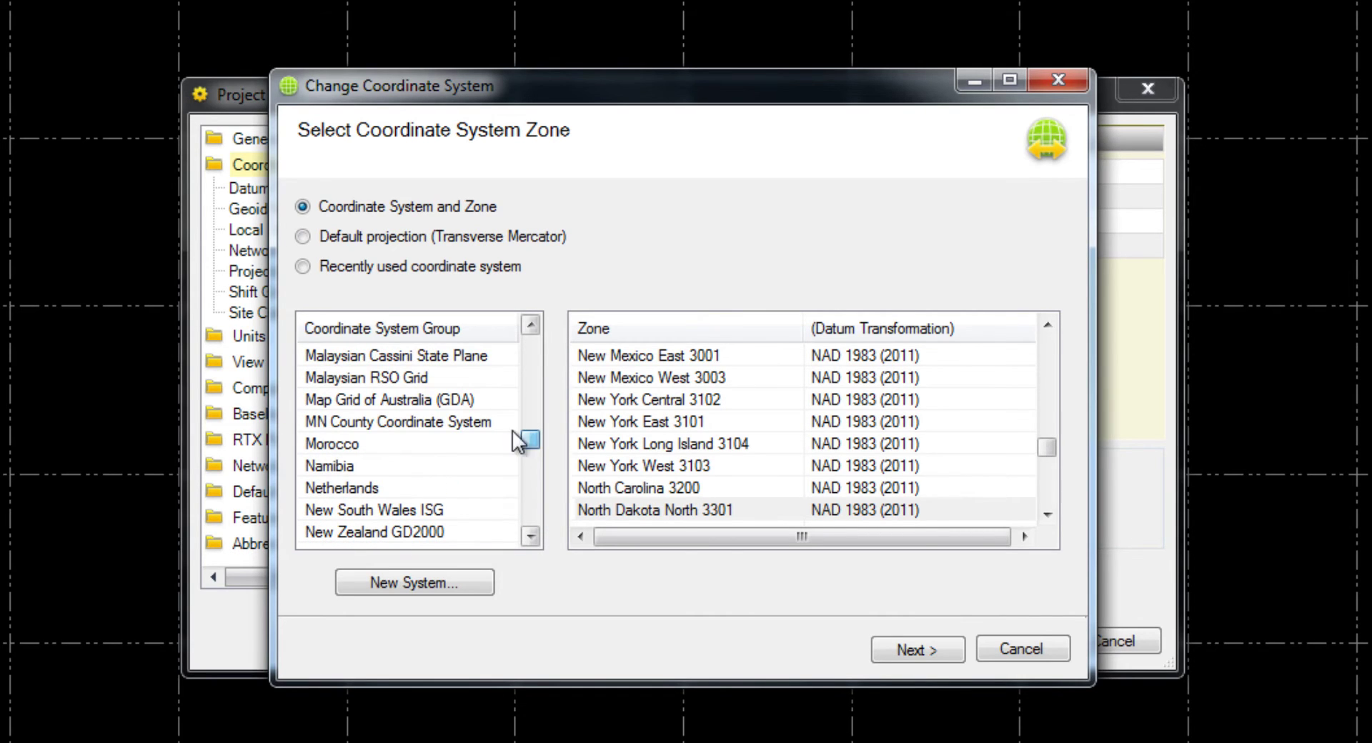
click(457, 420)
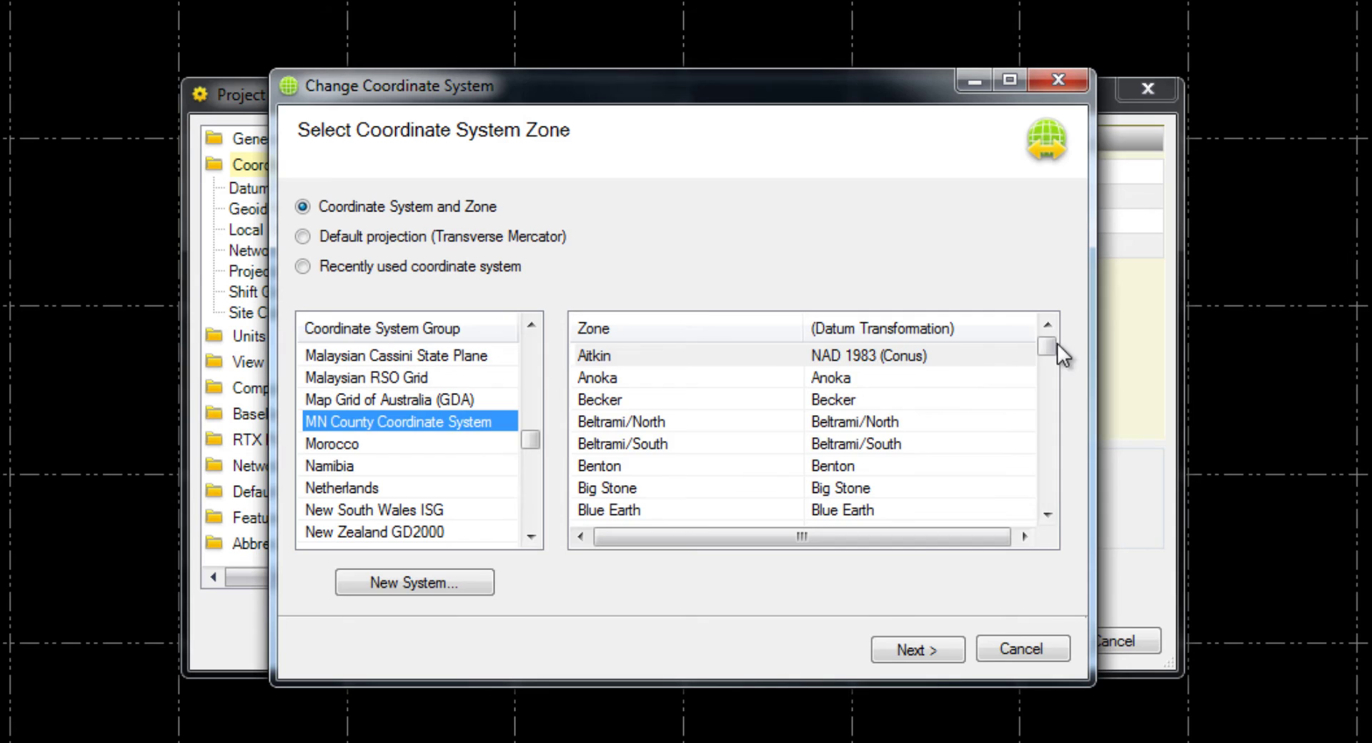
drag(1057, 345, 1062, 478)
click(690, 465)
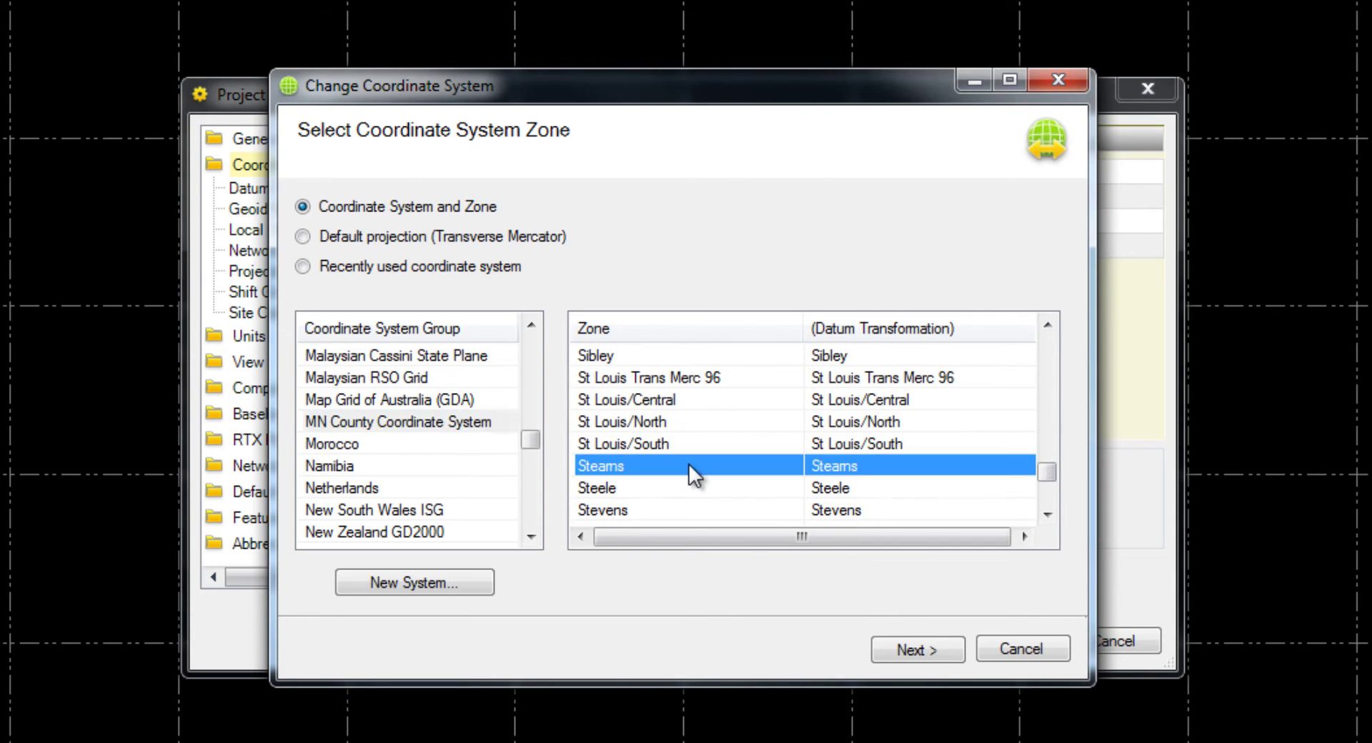
click(908, 649)
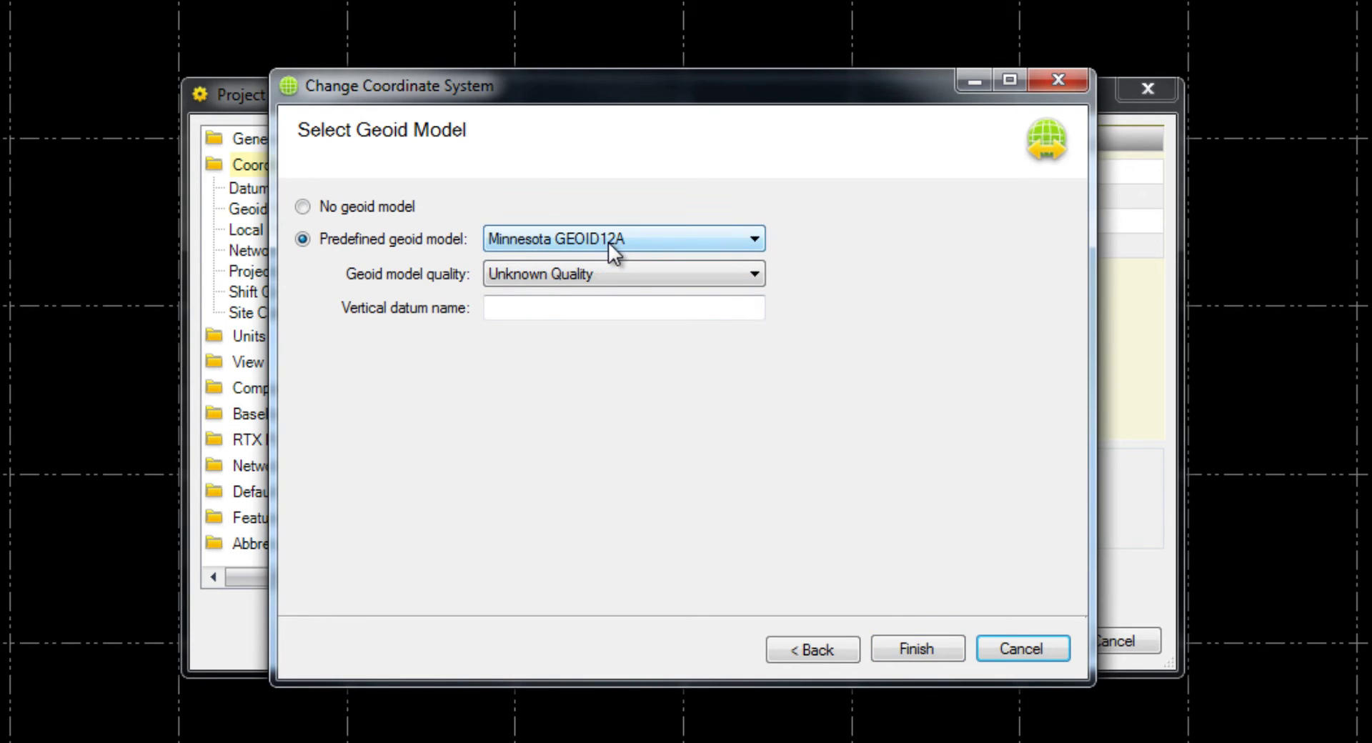
click(915, 649)
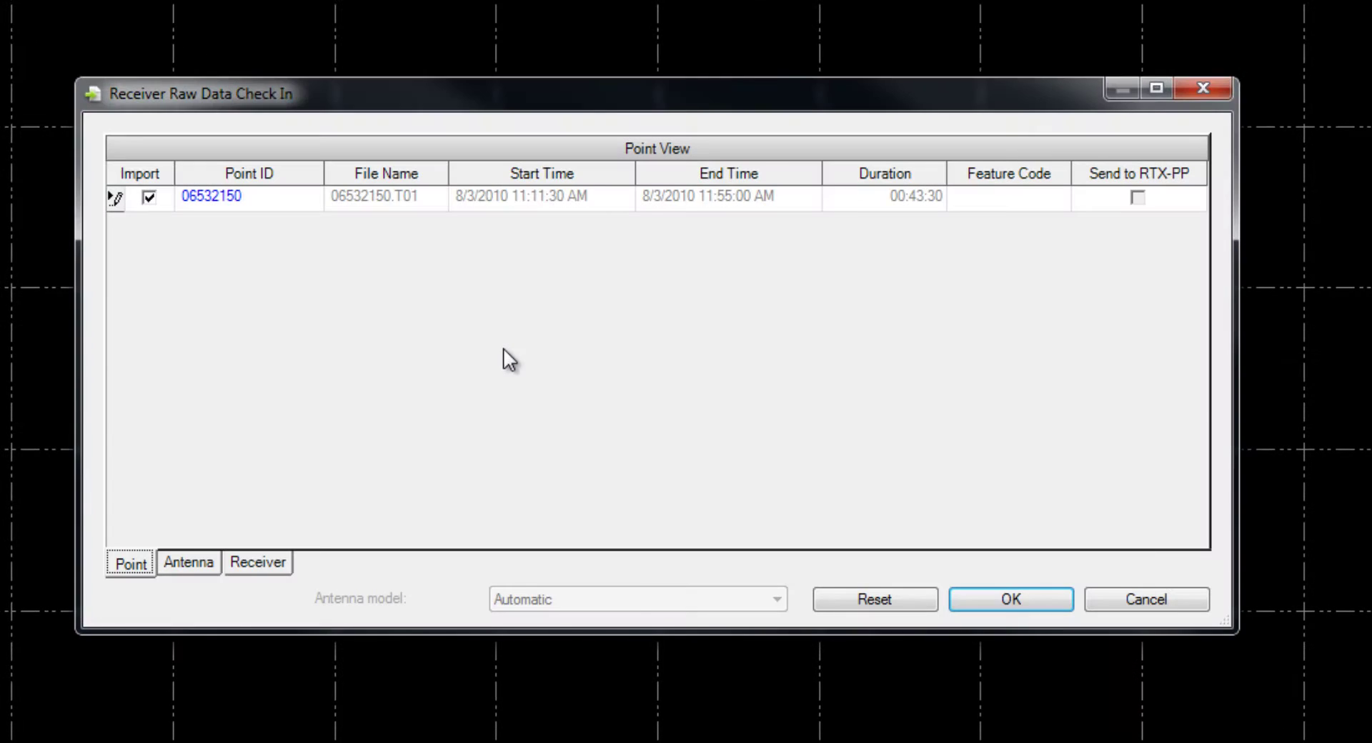
- Change the imported static point's ID to 1
click(206, 194)
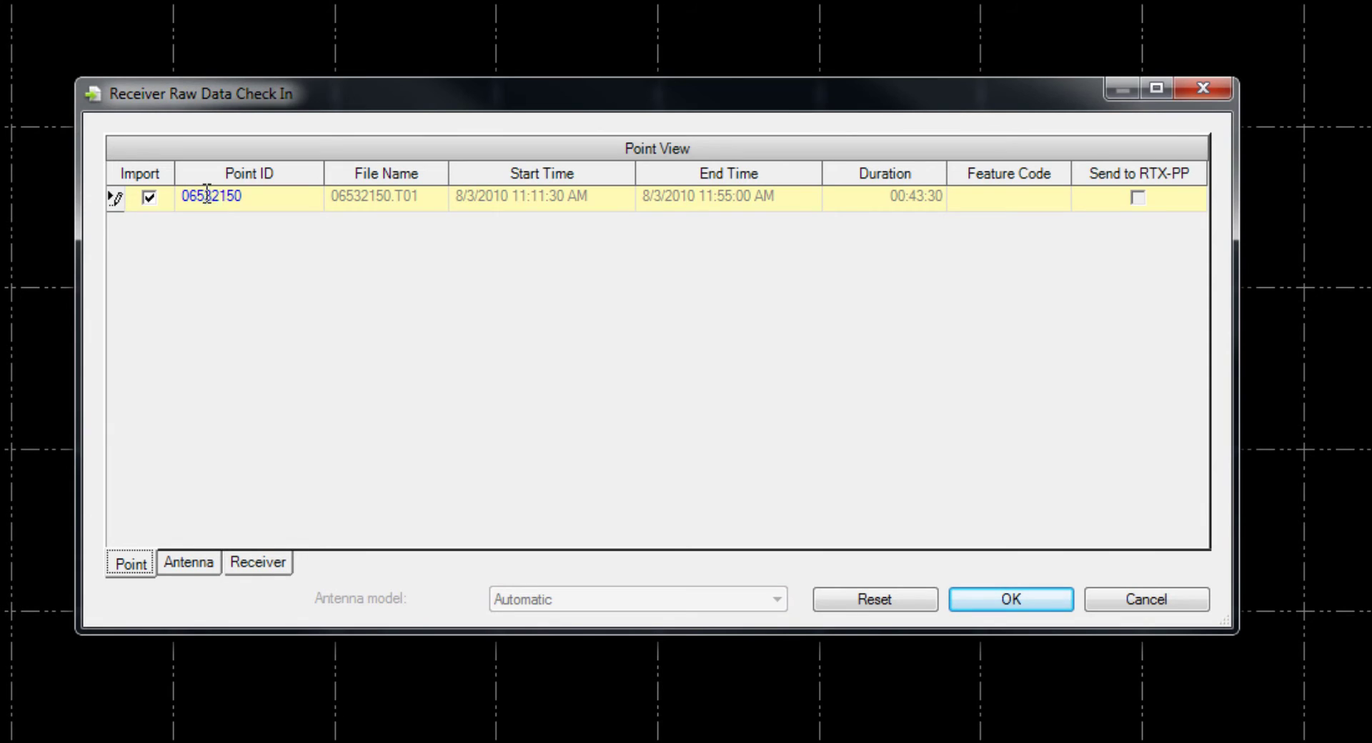
drag(254, 197, 193, 200)
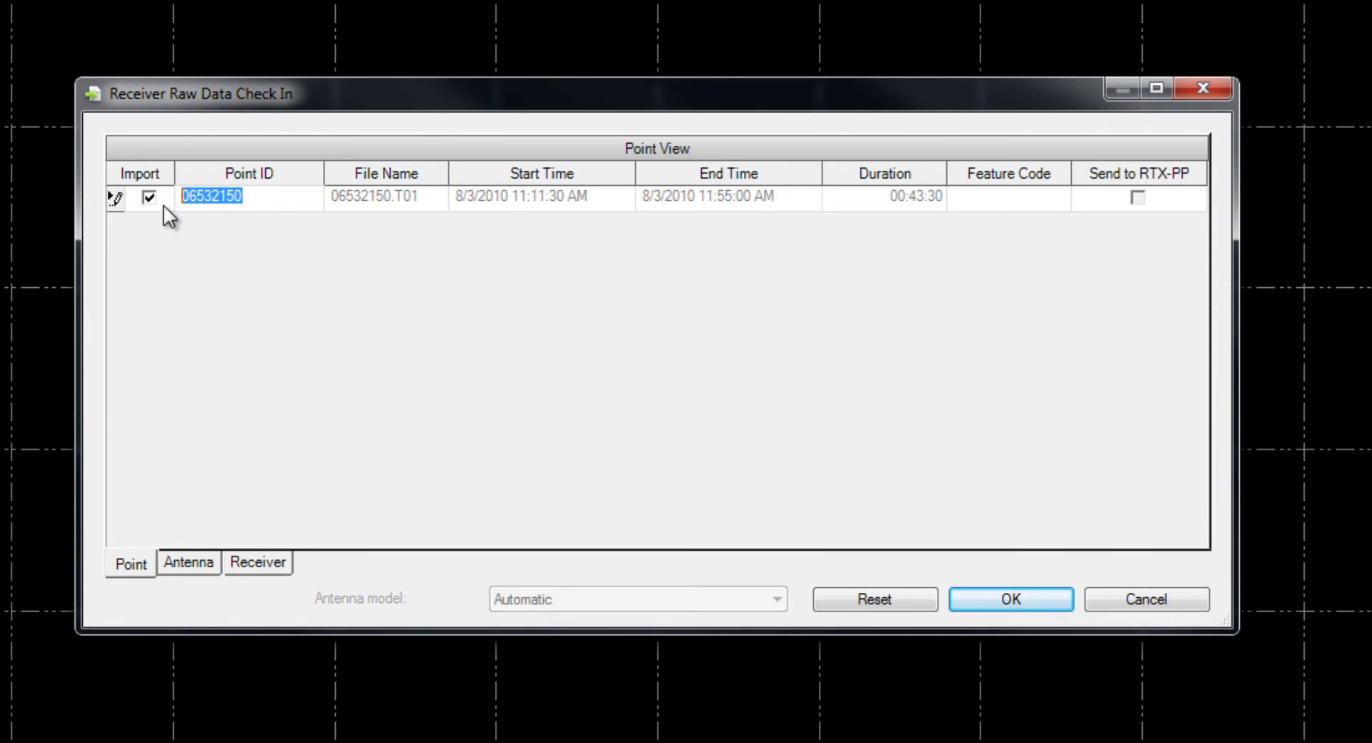
key(BackSpace)
text(1)
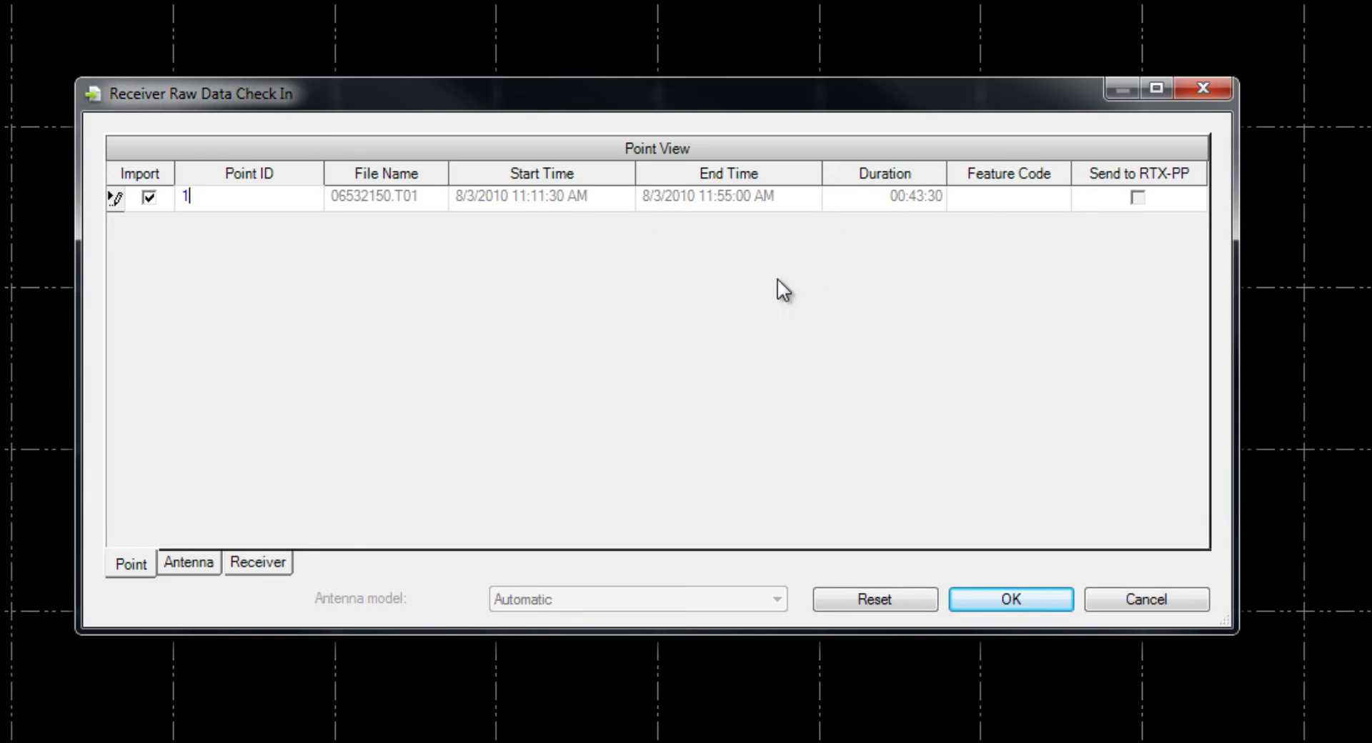
- Review the 5.912 ft antenna and R8 receiver details, then import 06532150.T01
click(175, 569)
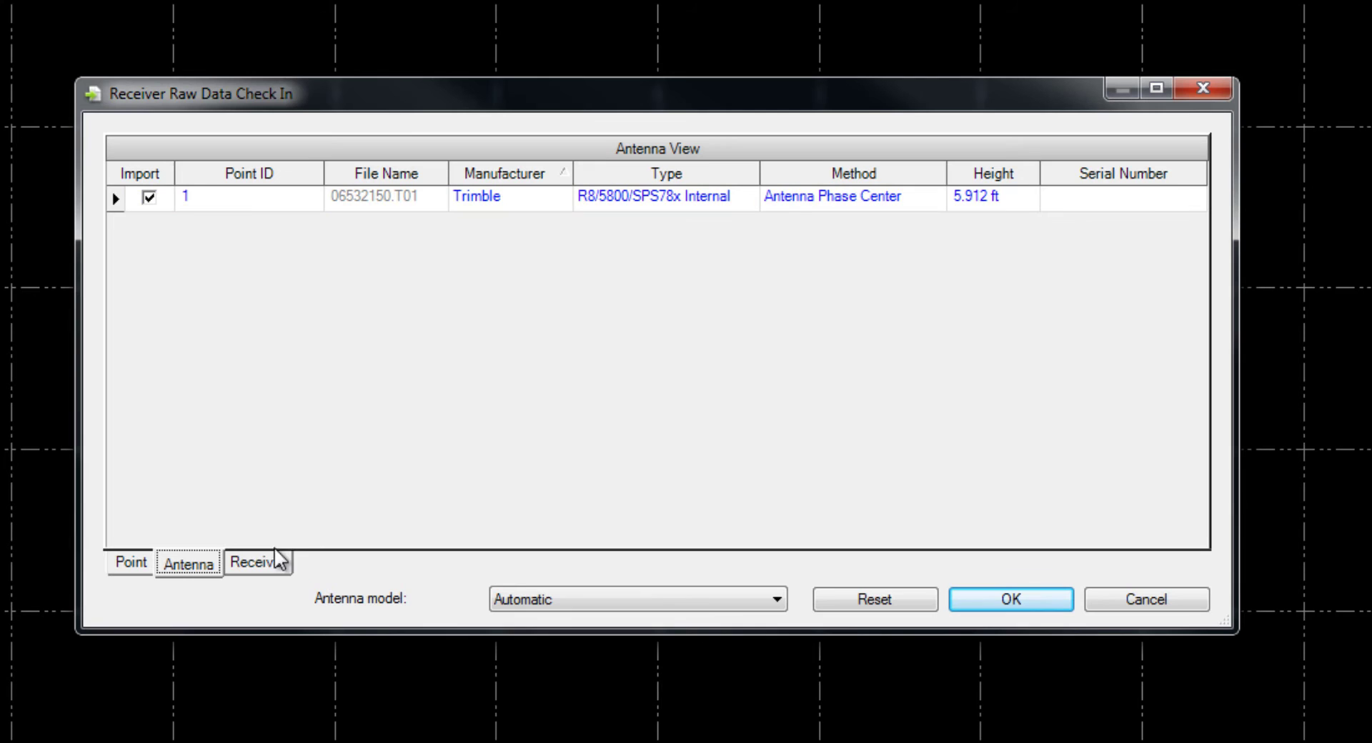
click(259, 564)
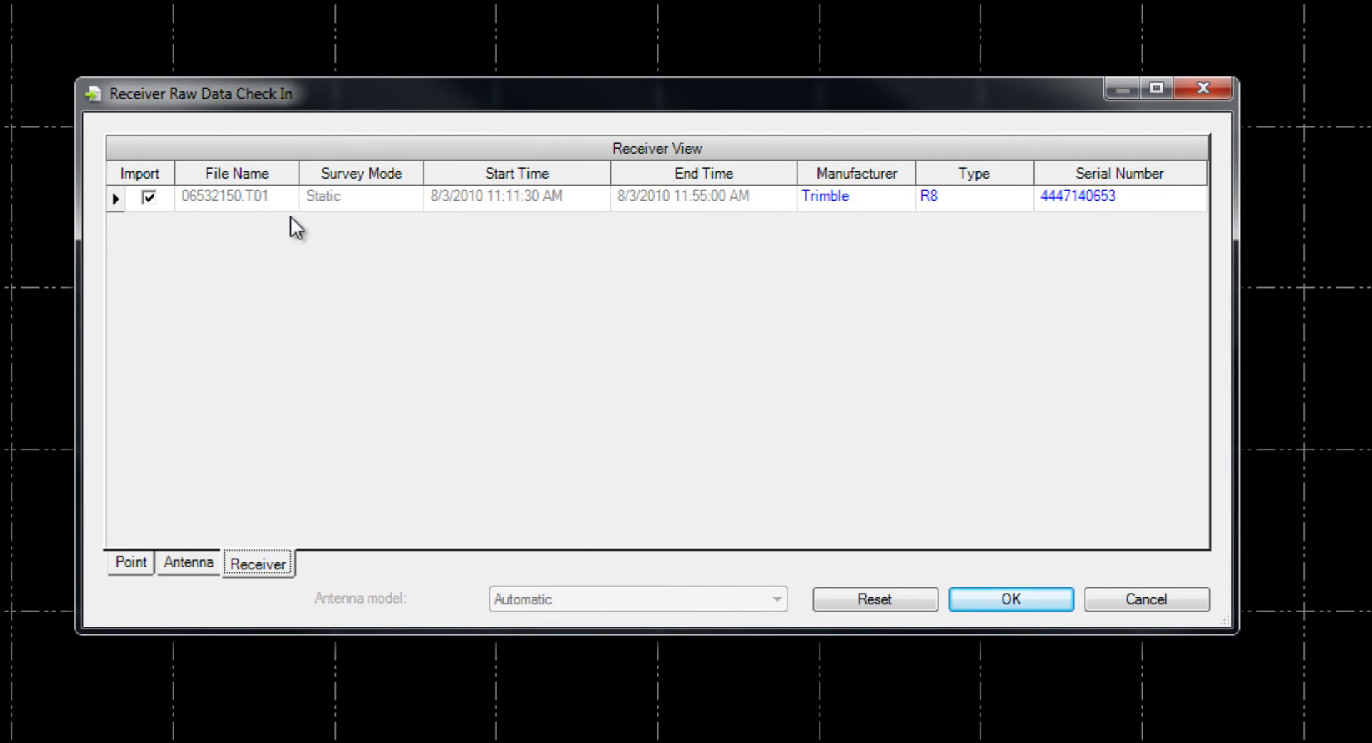
click(958, 603)
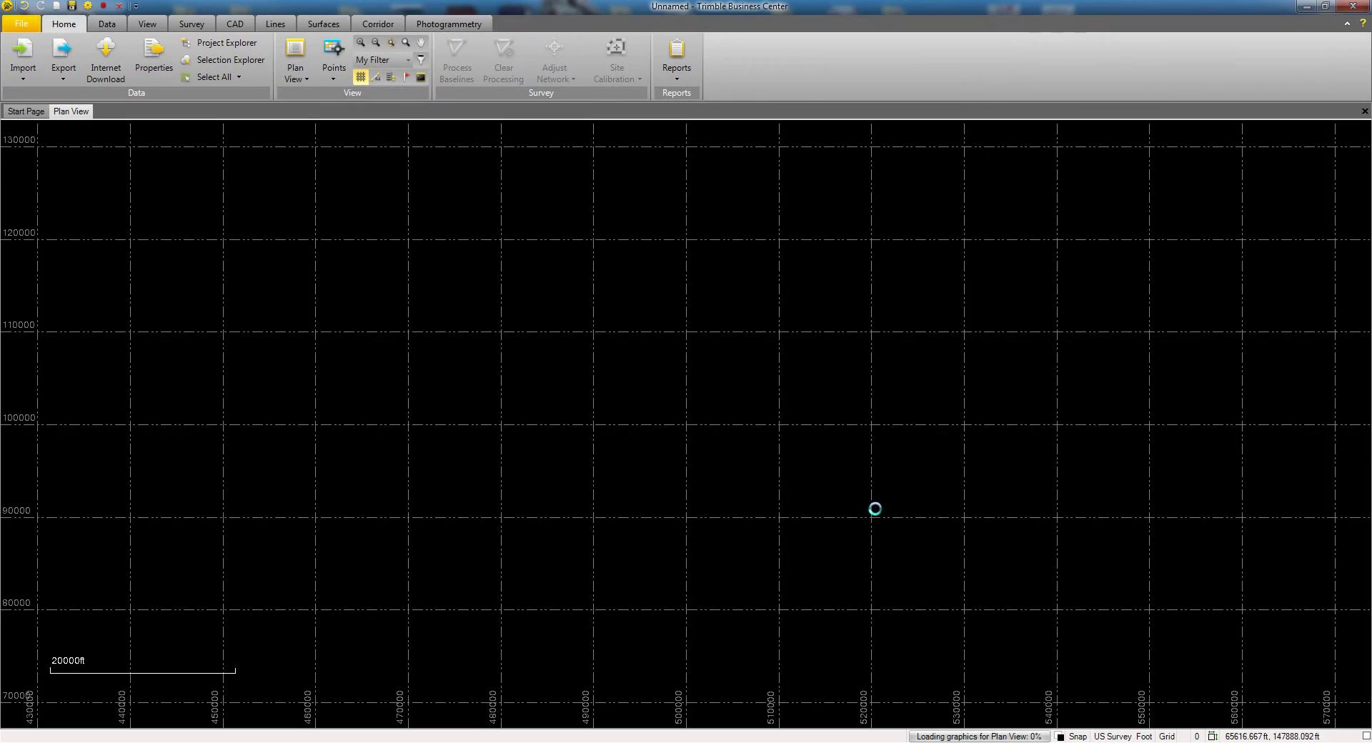
- Open the OPUS-RS solution e-mail in Outlook and review the report
mouse_move(448, 725)
click(455, 690)
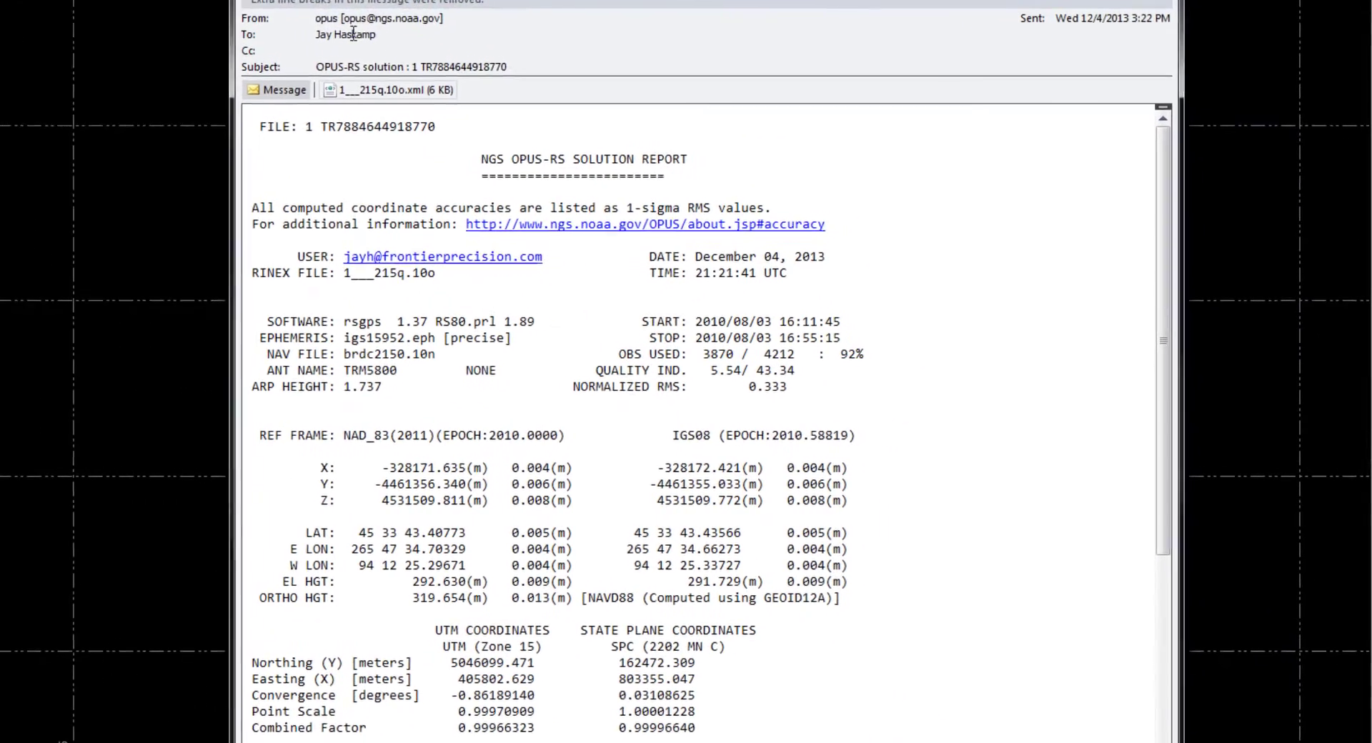
scroll(652, 397, down, 6)
scroll(655, 393, up, 5)
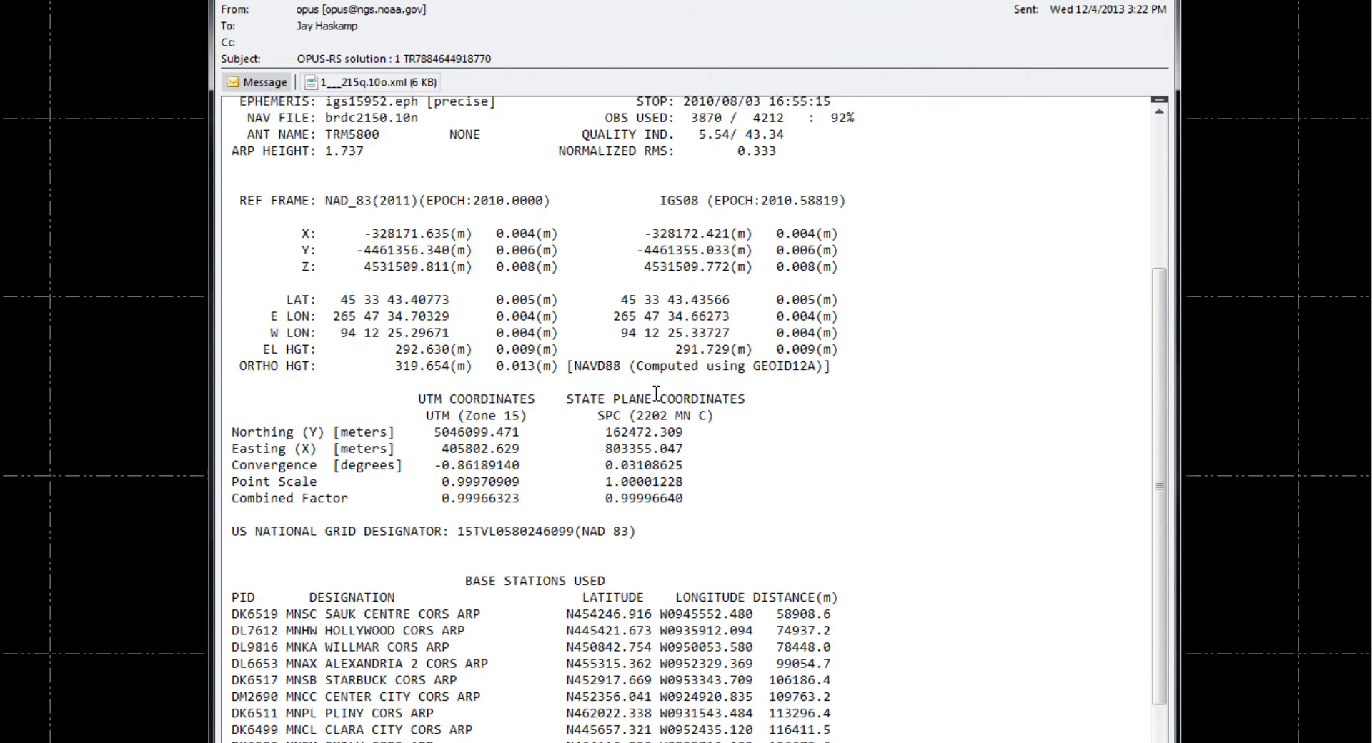
scroll(655, 393, up, 1)
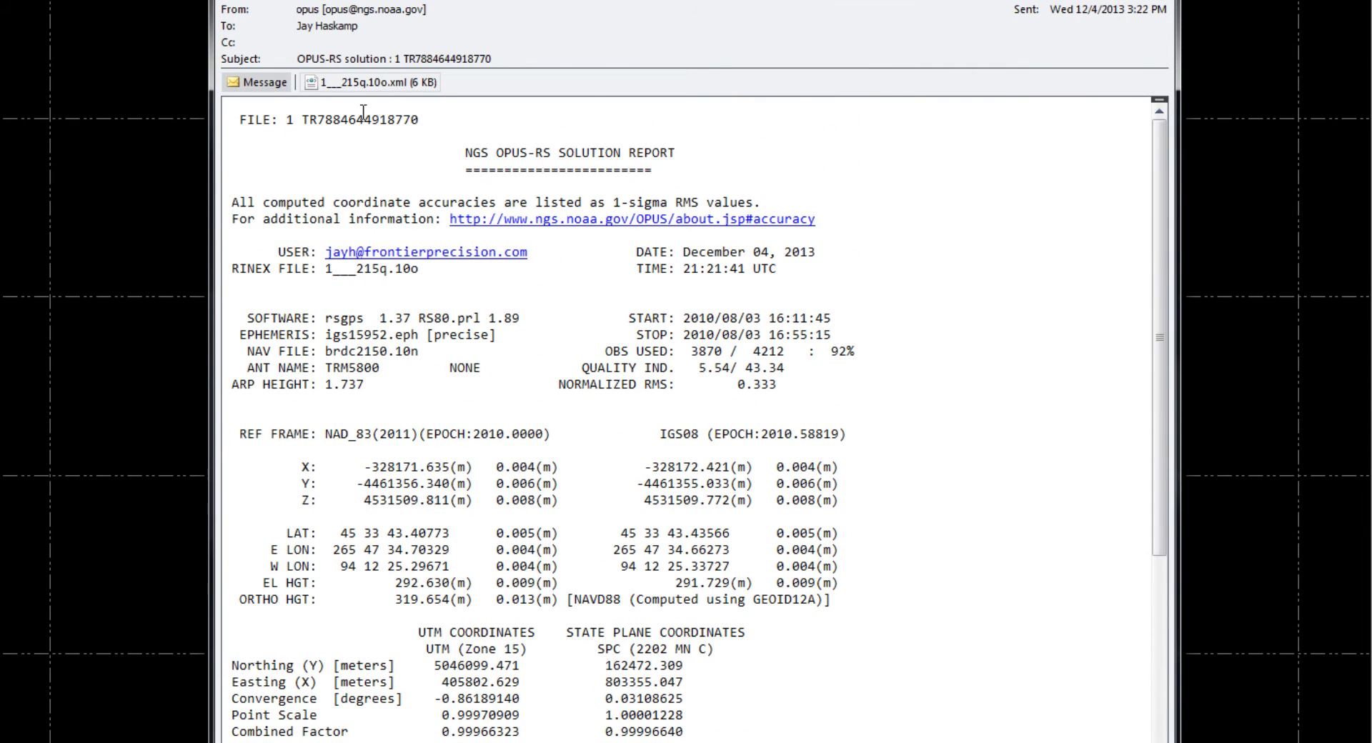
- Bring the attached OPUS XML solution into the project as point 1___215q beside point 1
click(380, 84)
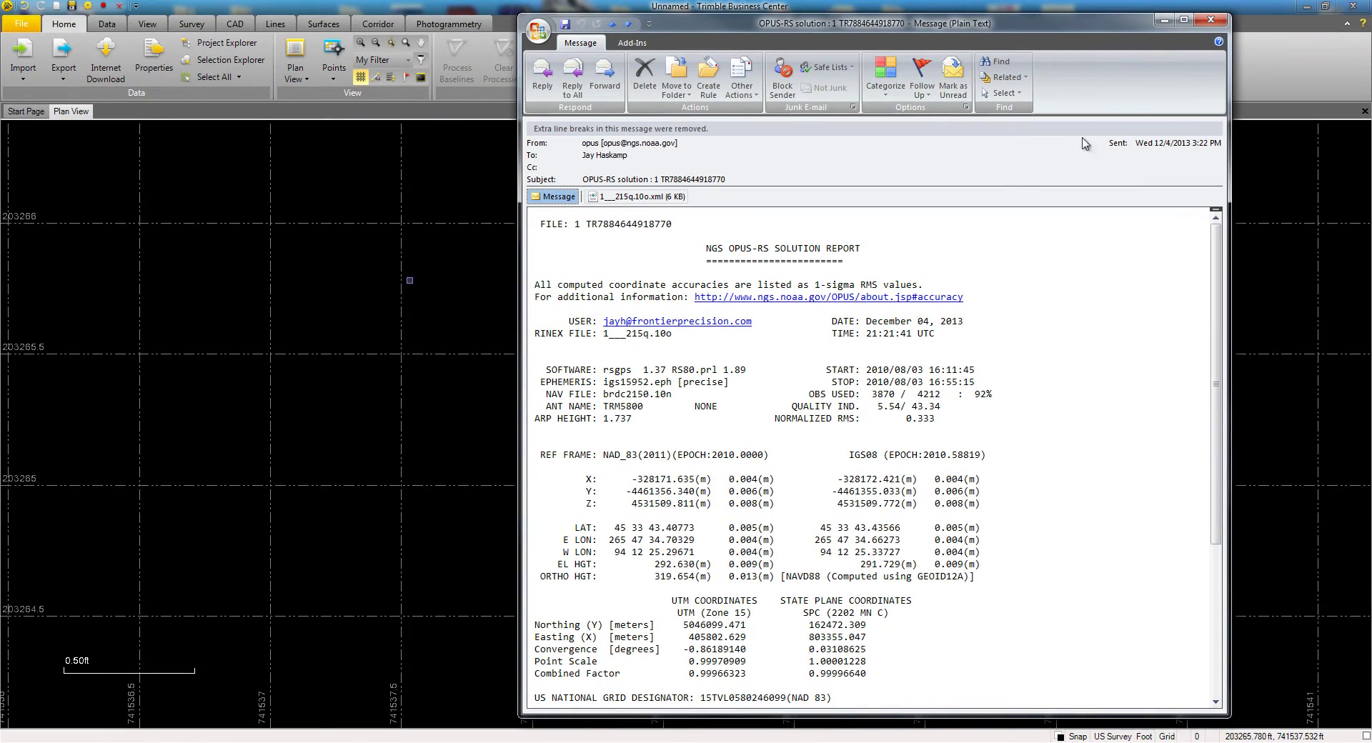
click(1165, 21)
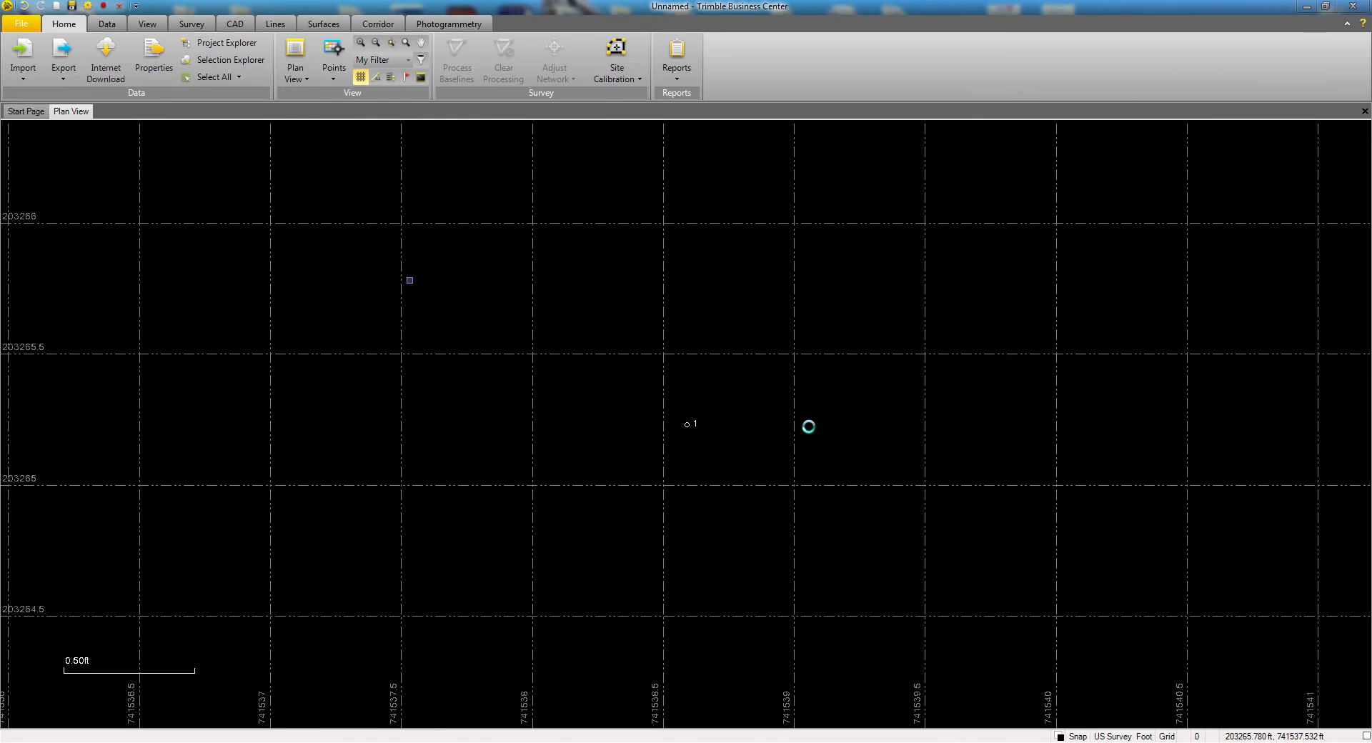
scroll(808, 427, down, 3)
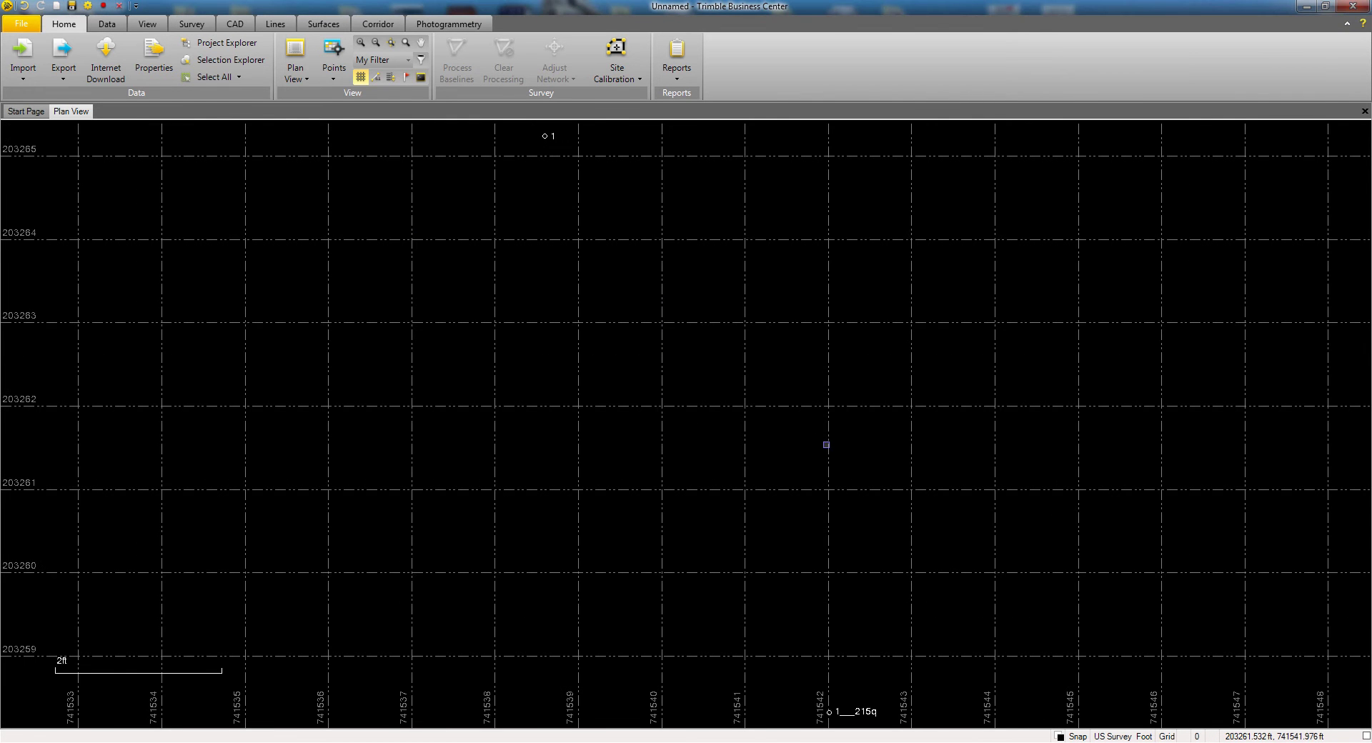
scroll(801, 357, down, 1)
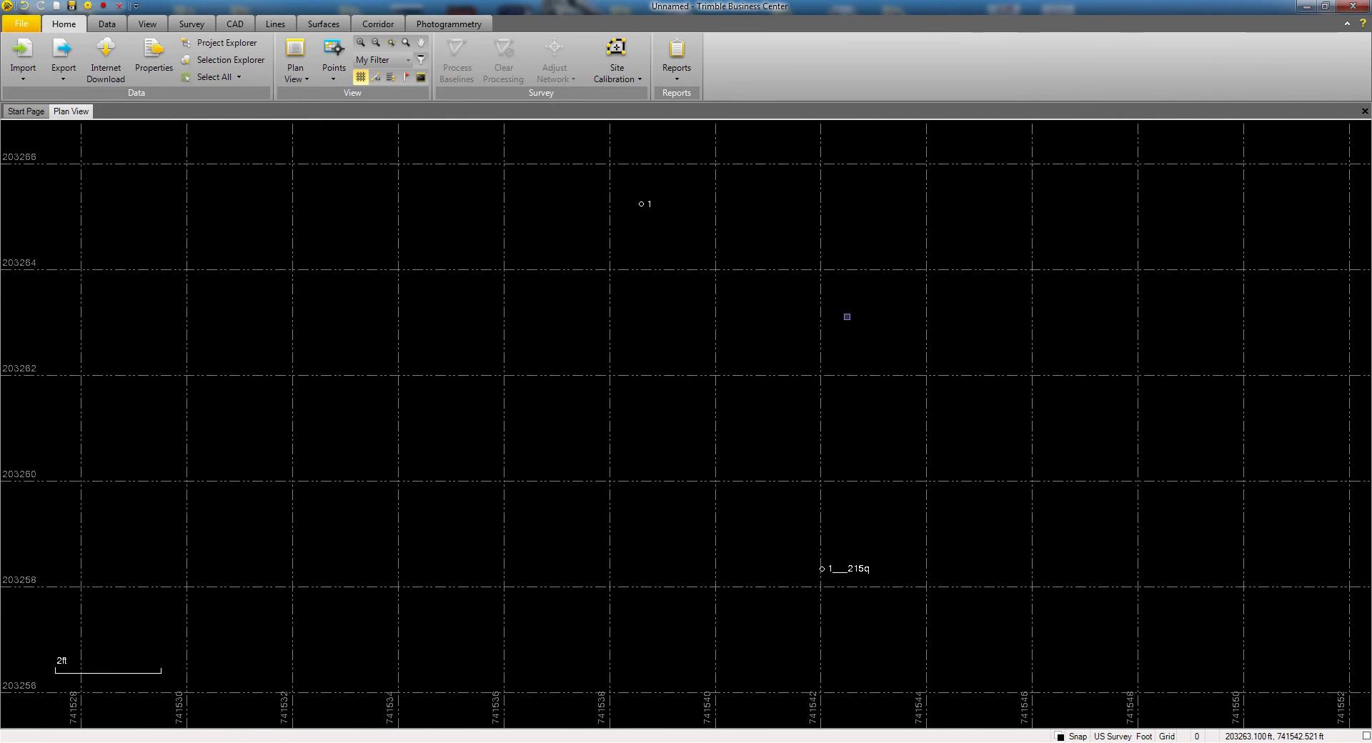
- Inverse from point 1 to point 1___215q, giving a 7.706 ft grid distance
drag(793, 401, 830, 389)
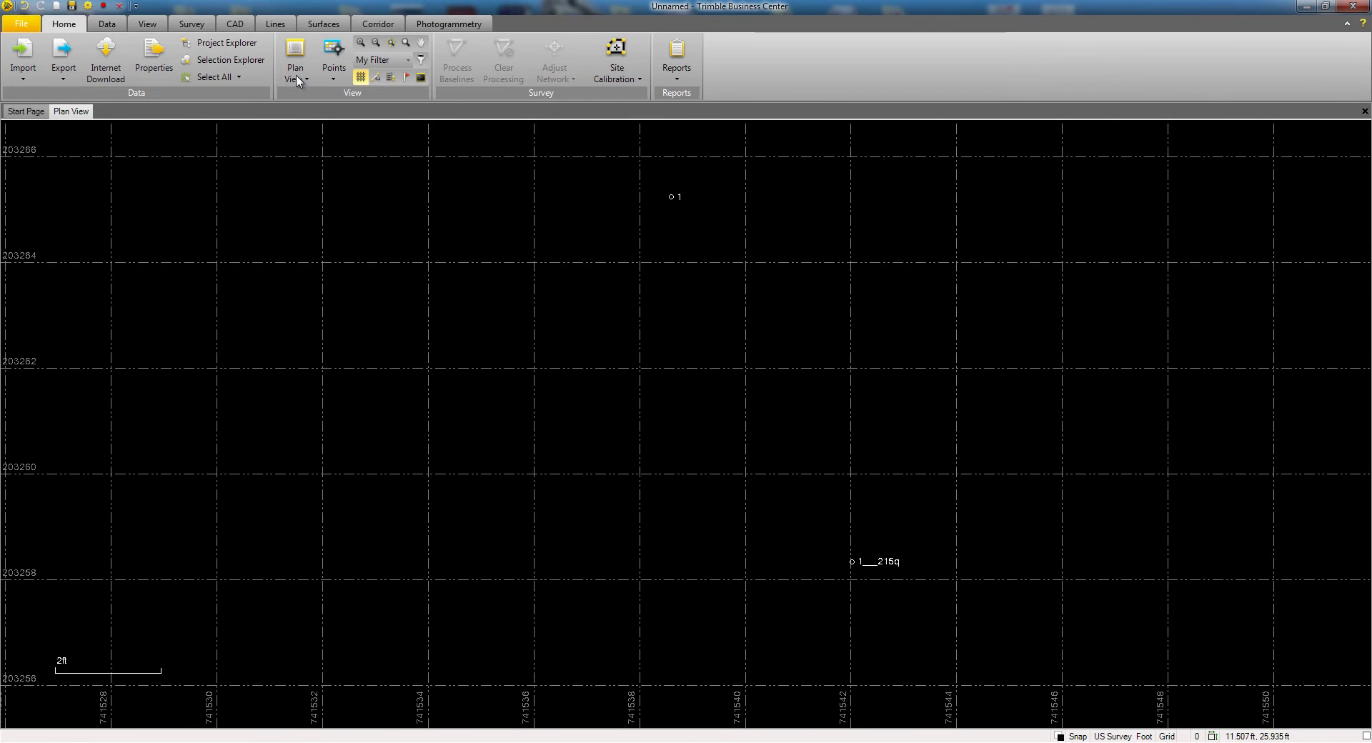
click(200, 25)
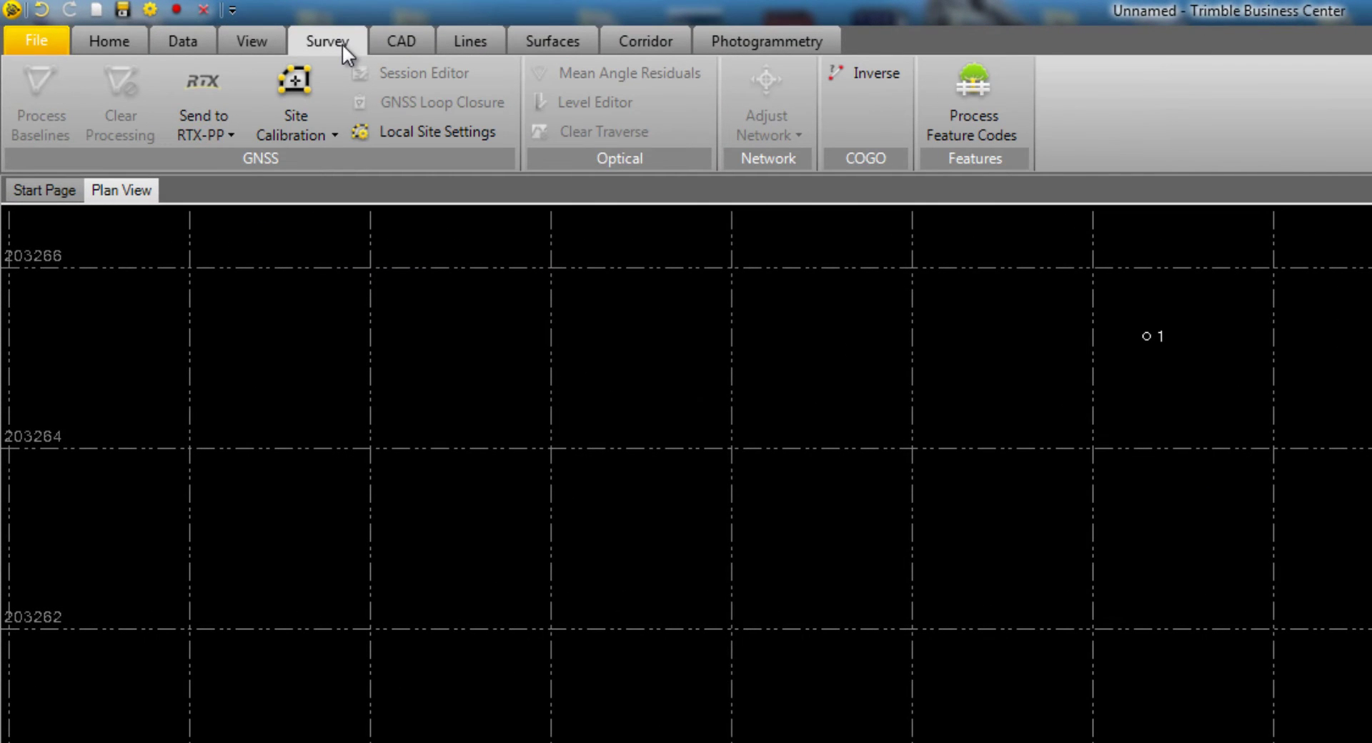
click(881, 73)
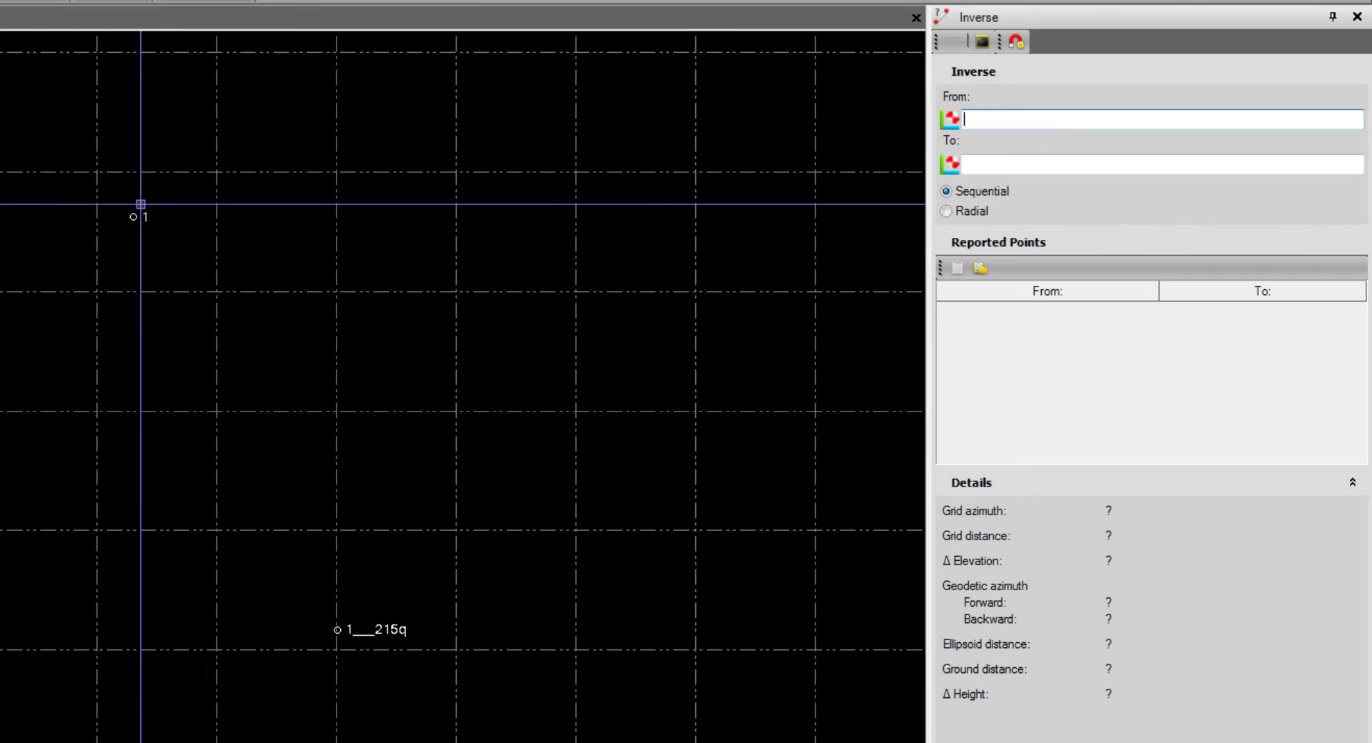
click(159, 224)
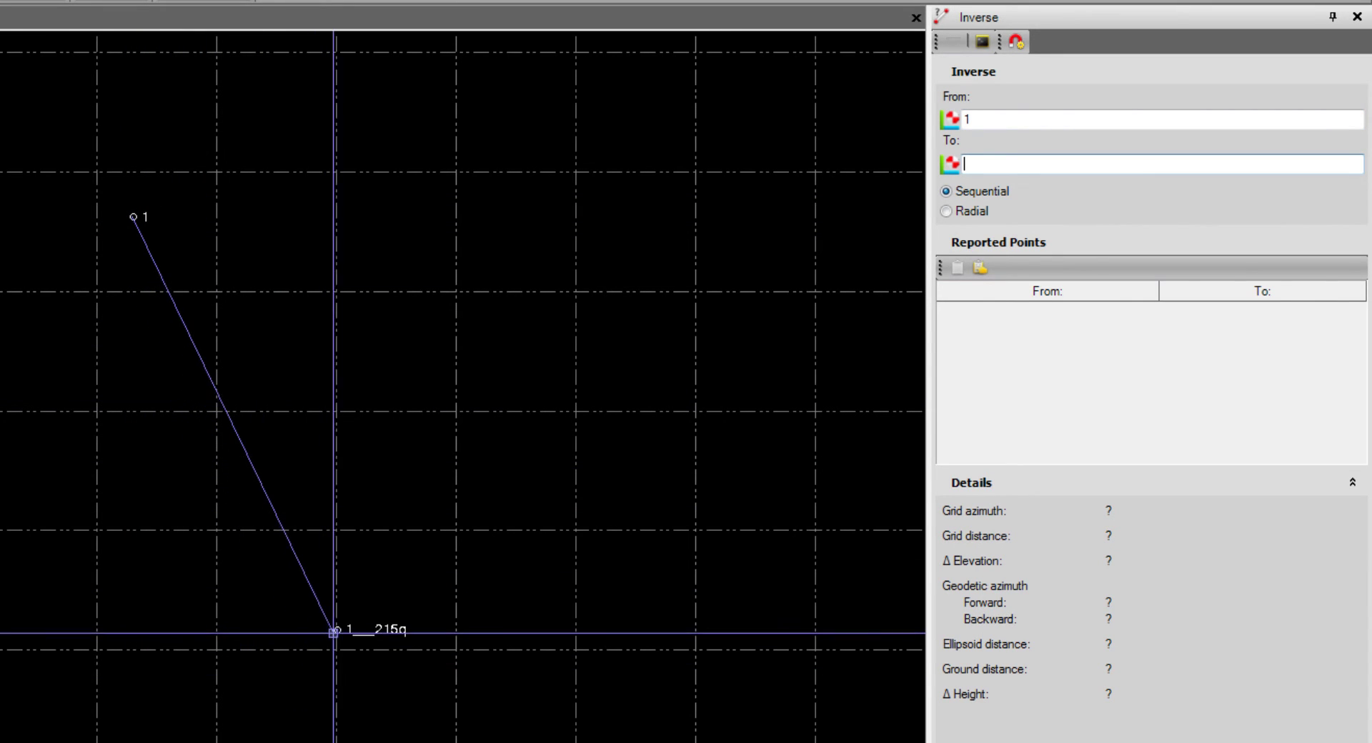
click(336, 630)
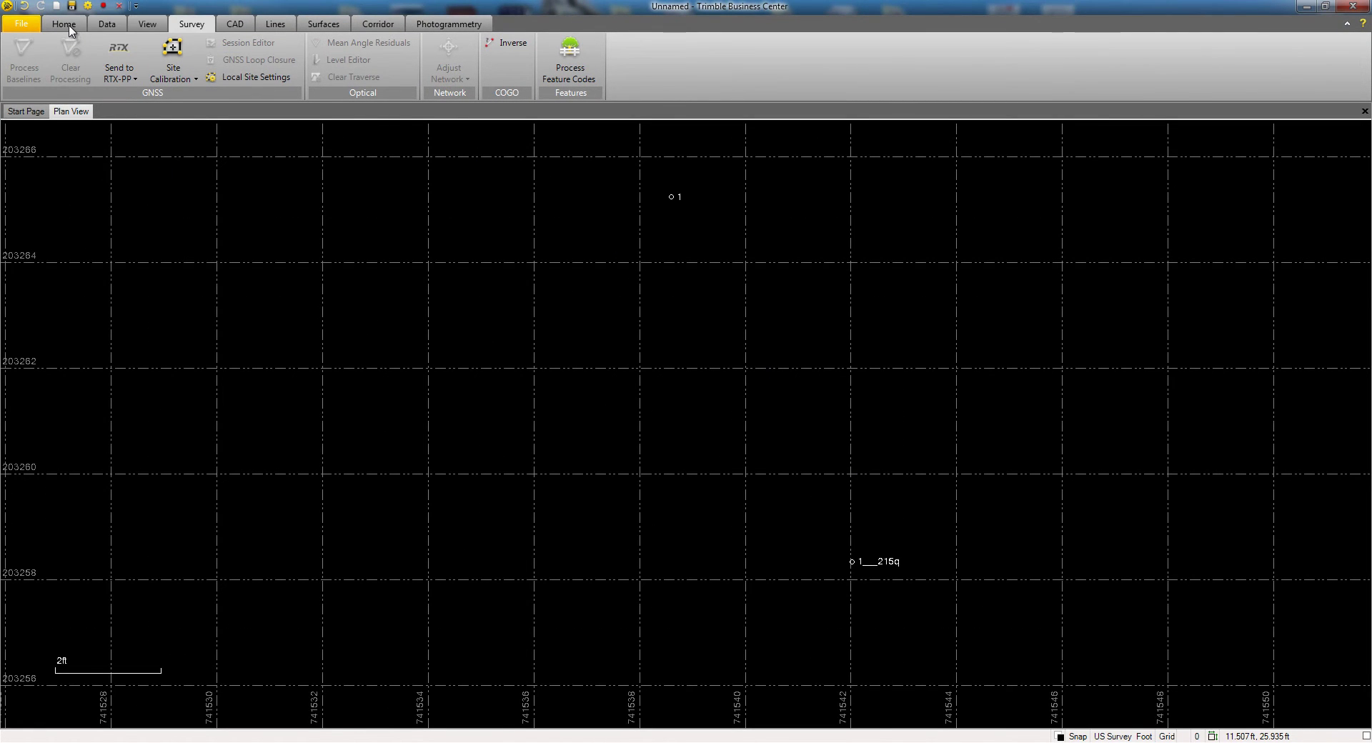
- Open Project Explorer and expand Points and 1___215q to show its Local coordinate record
click(70, 28)
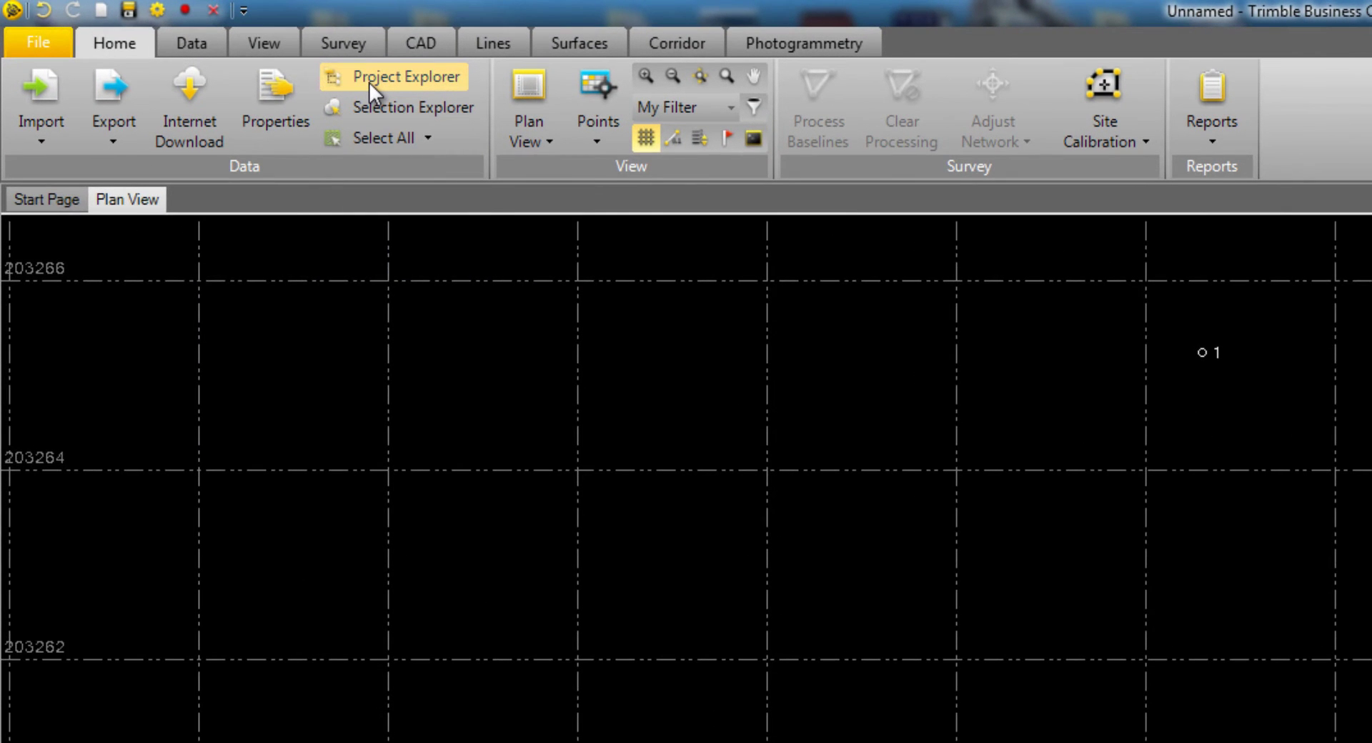
click(369, 82)
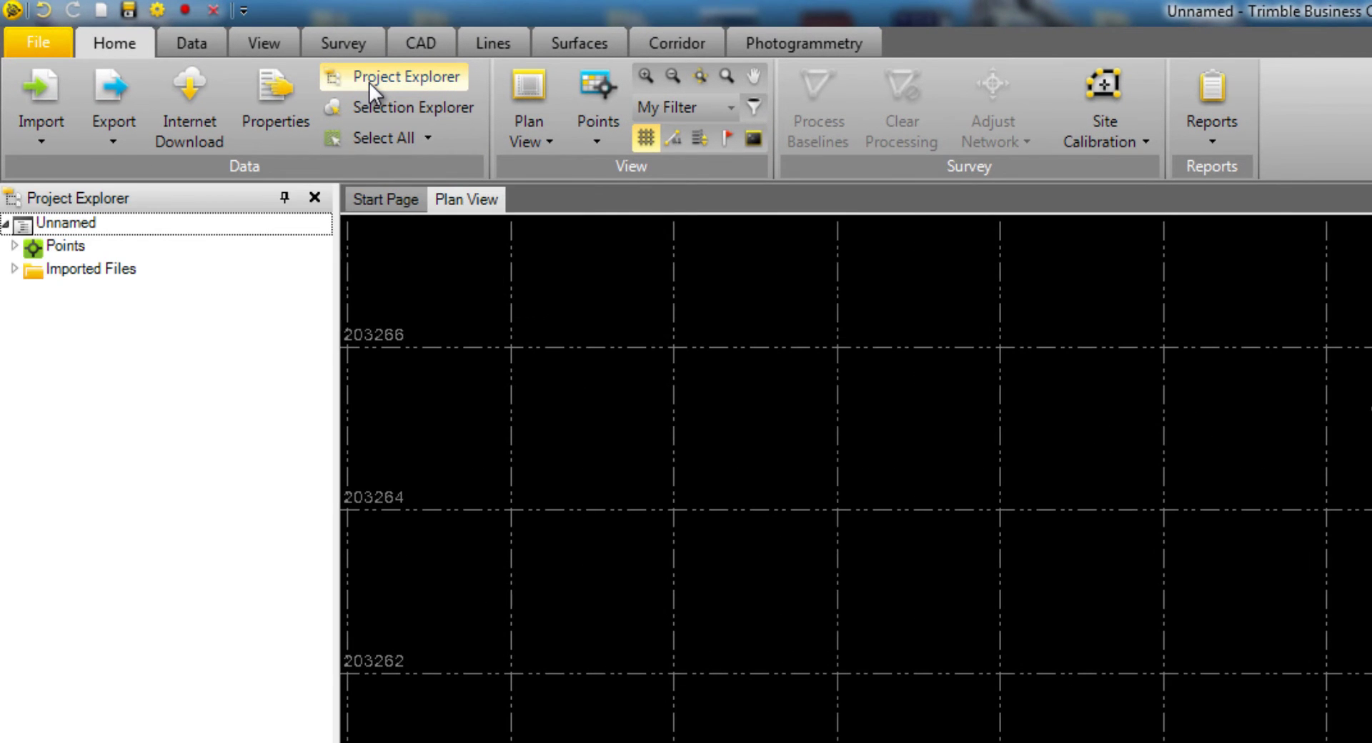
click(13, 246)
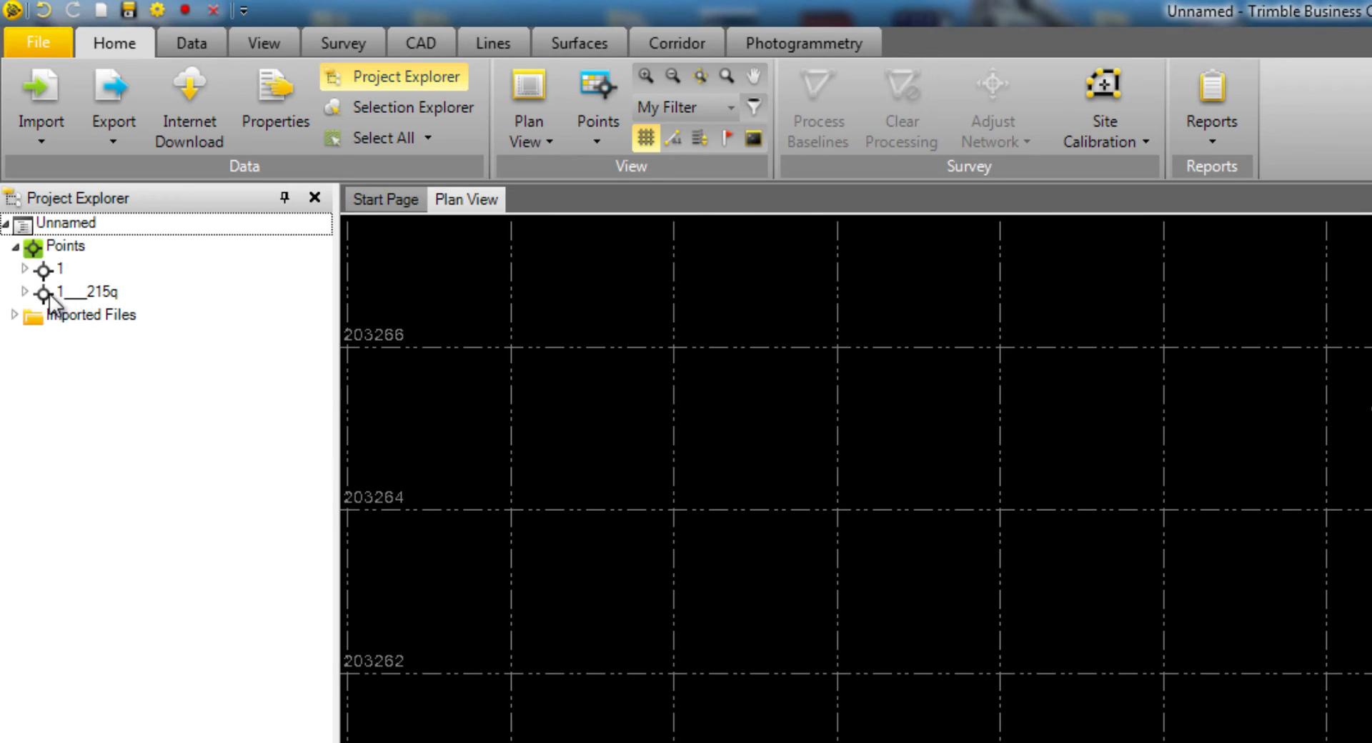
click(24, 292)
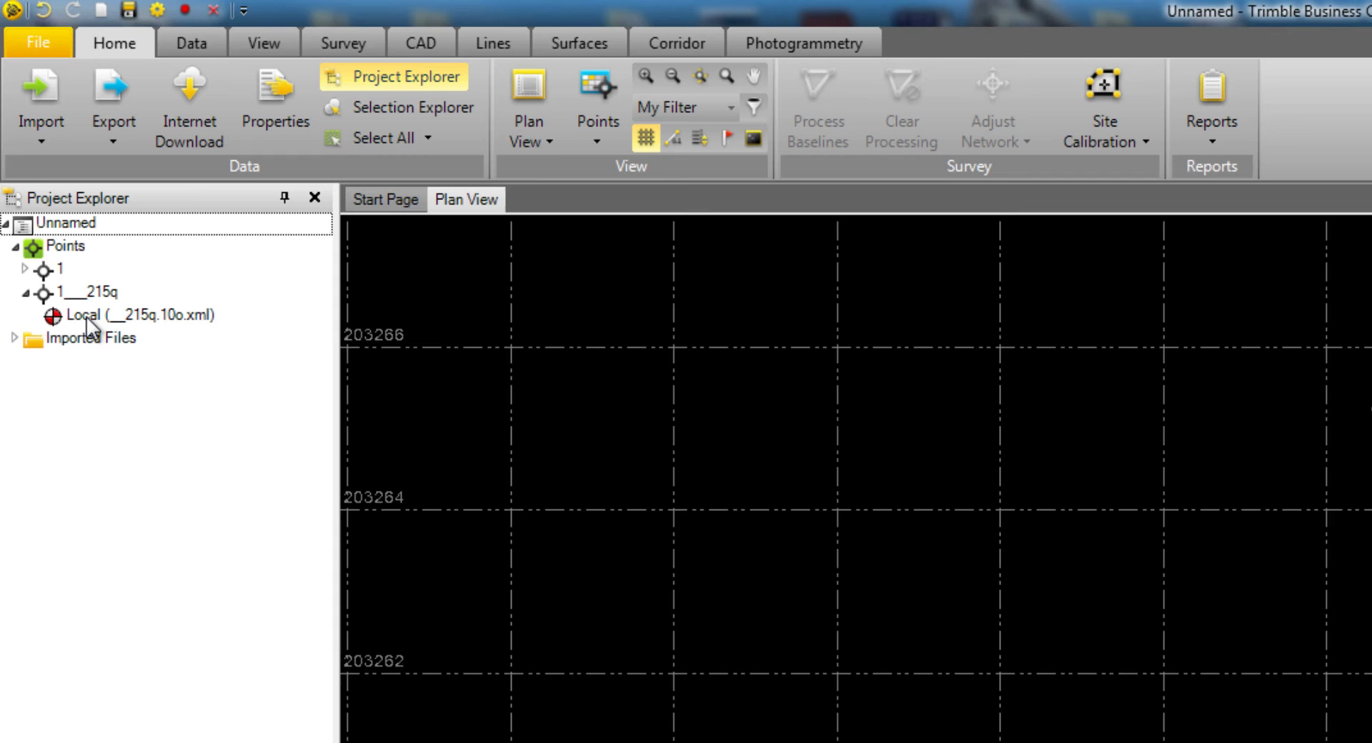
- Set the 1___215q Local coordinate's latitude/longitude and height quality to Control Quality
right_click(86, 317)
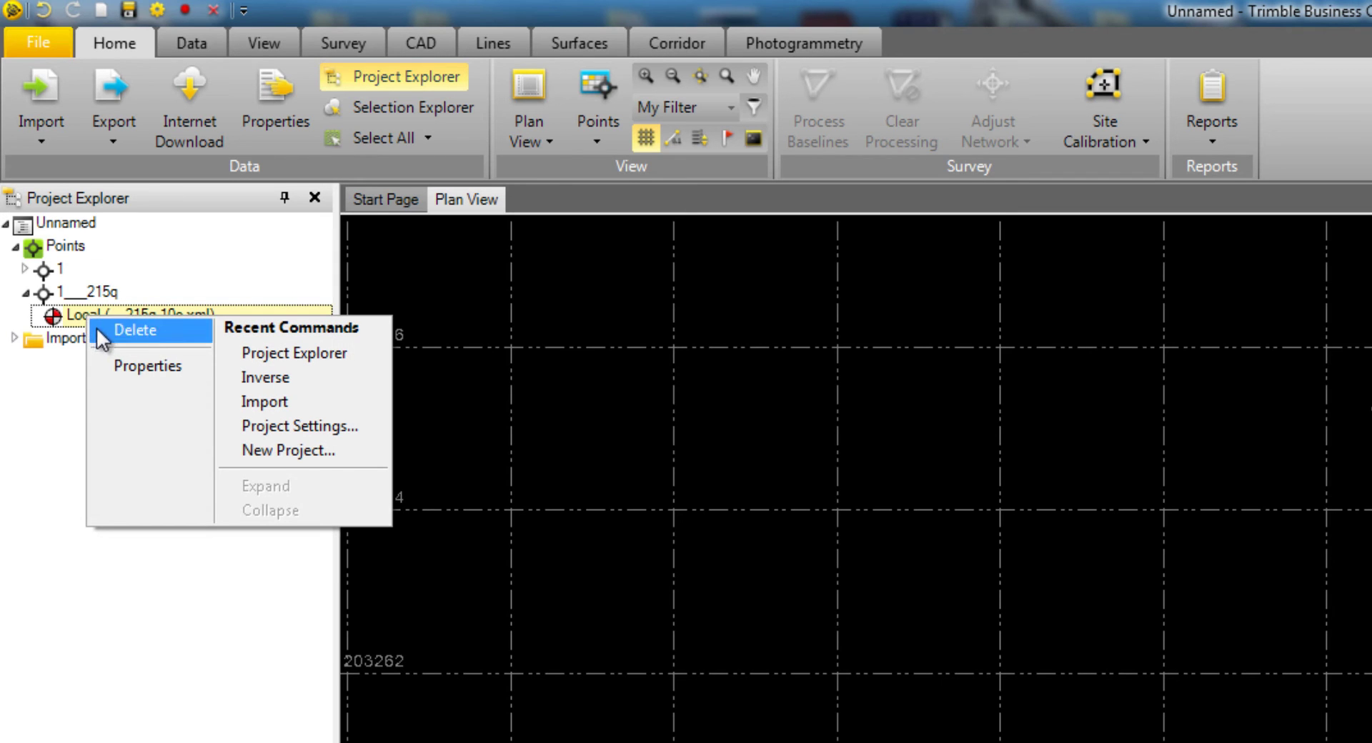
click(119, 366)
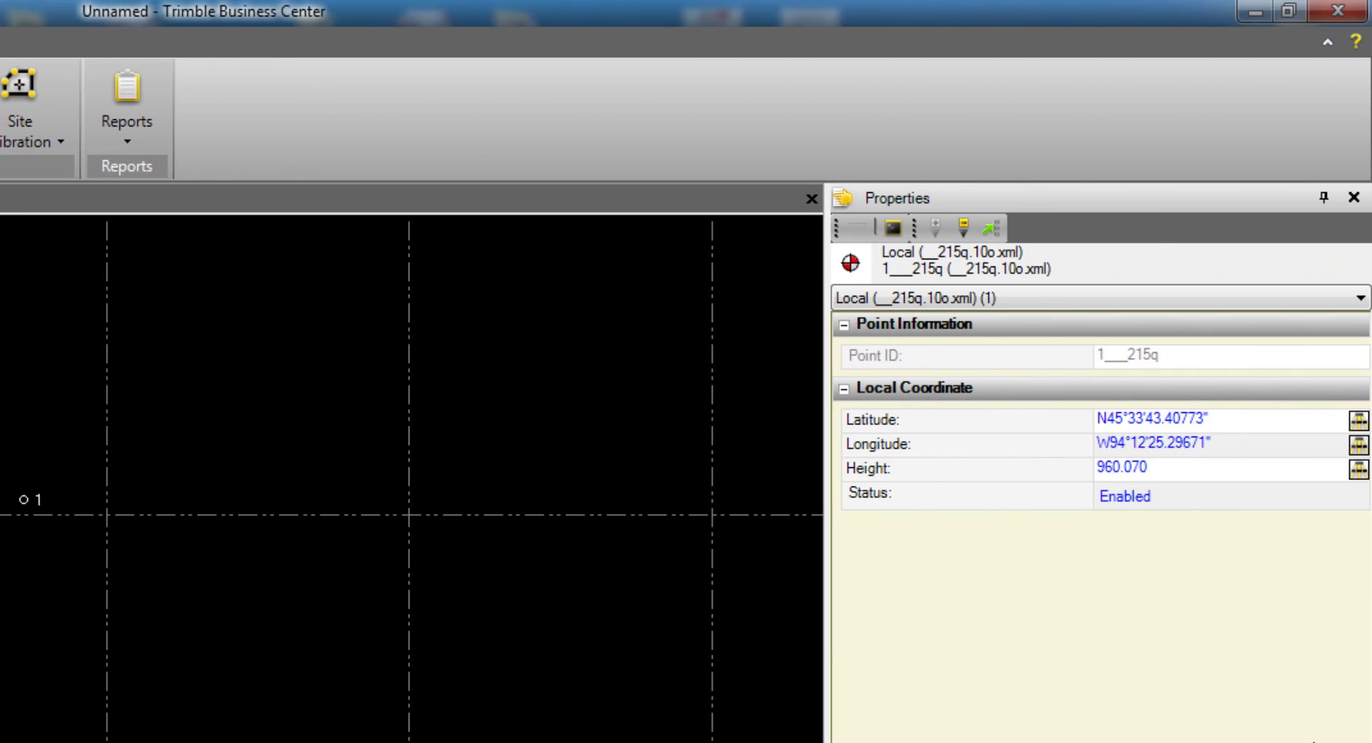
click(1358, 420)
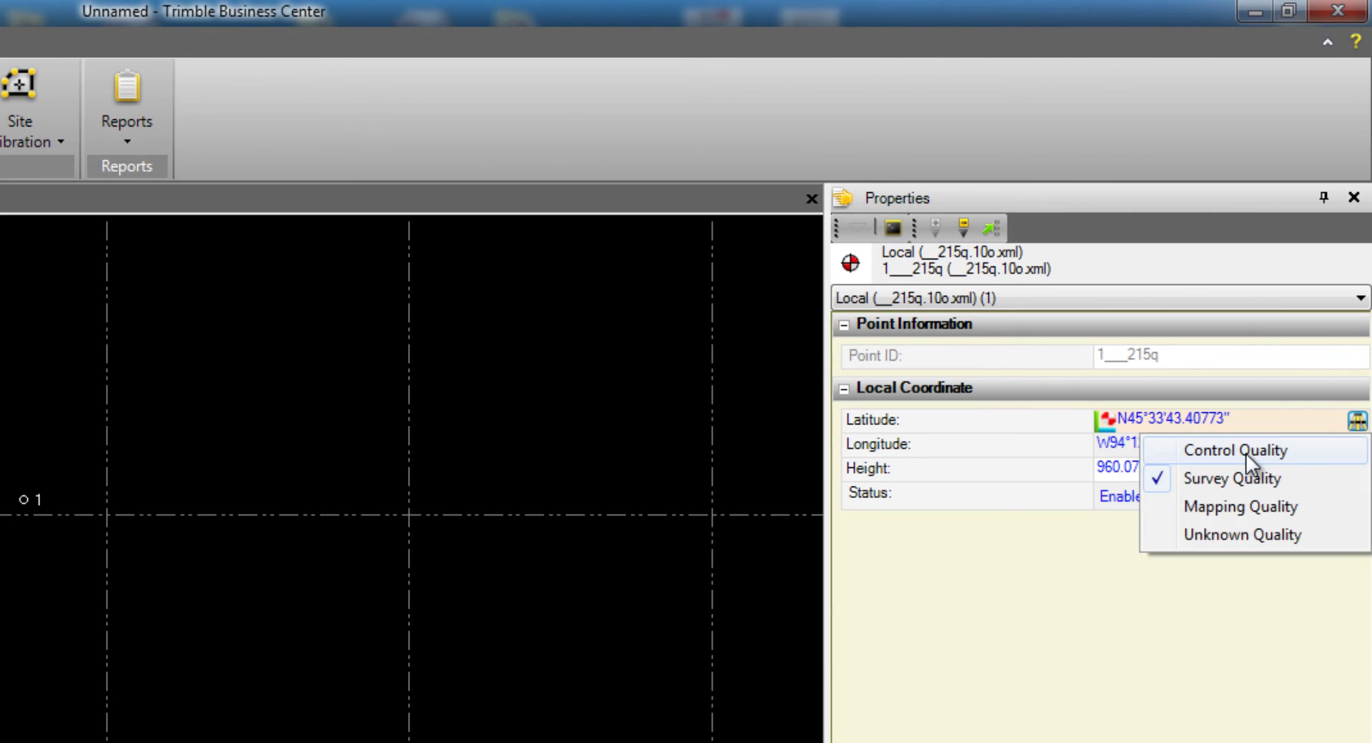
click(1215, 456)
click(1357, 469)
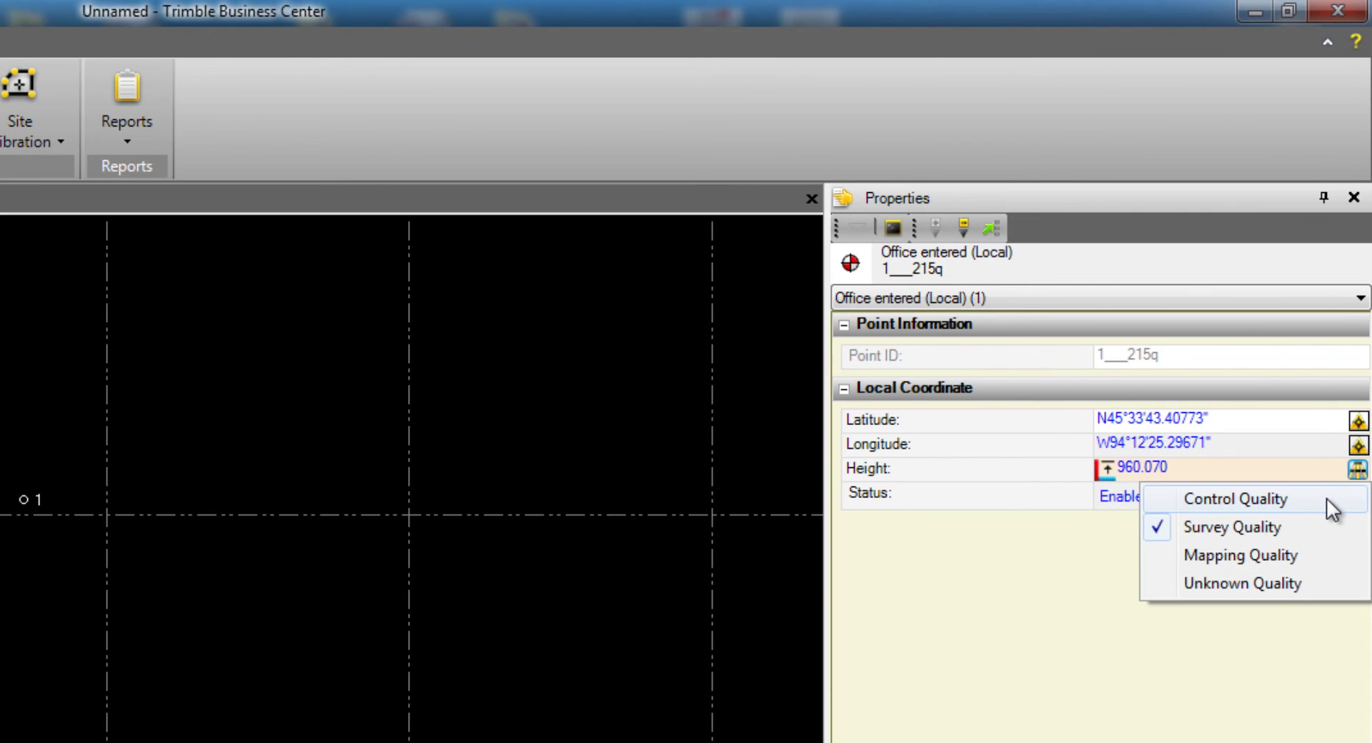
click(1319, 500)
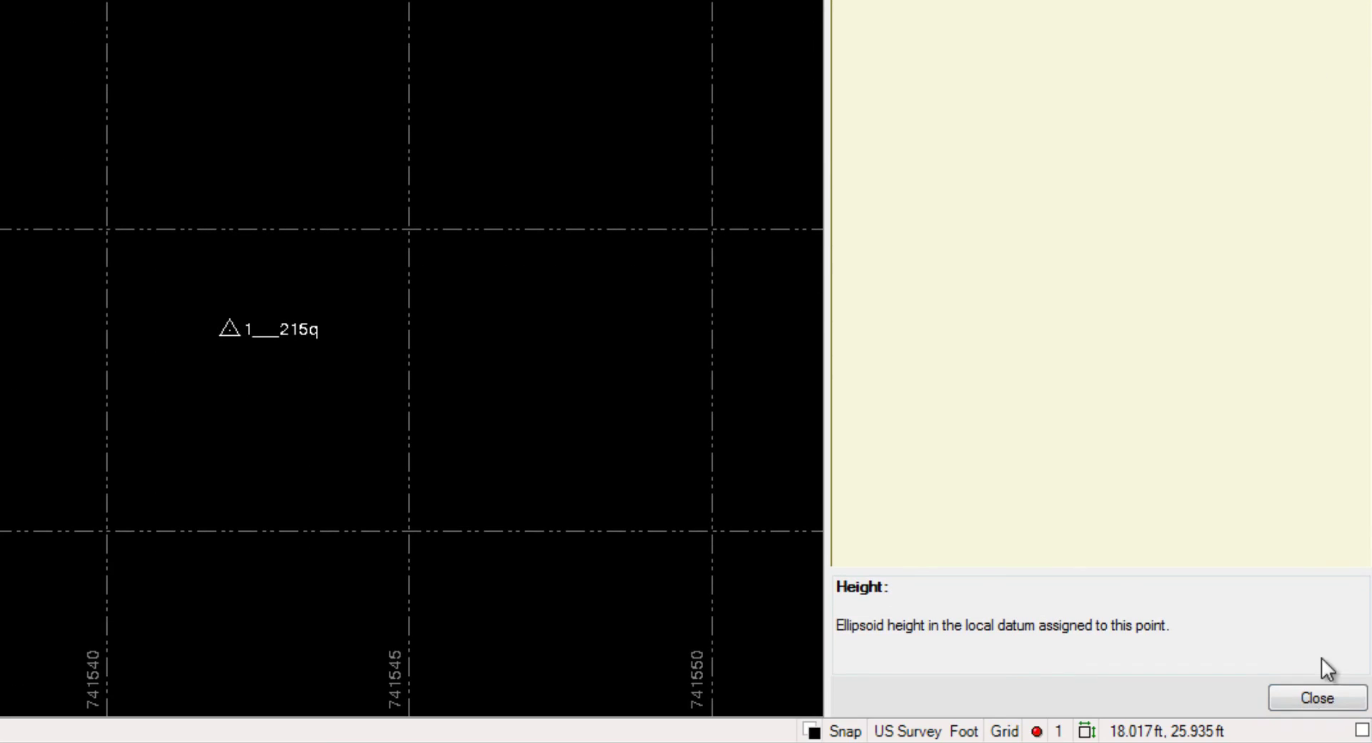
click(1317, 699)
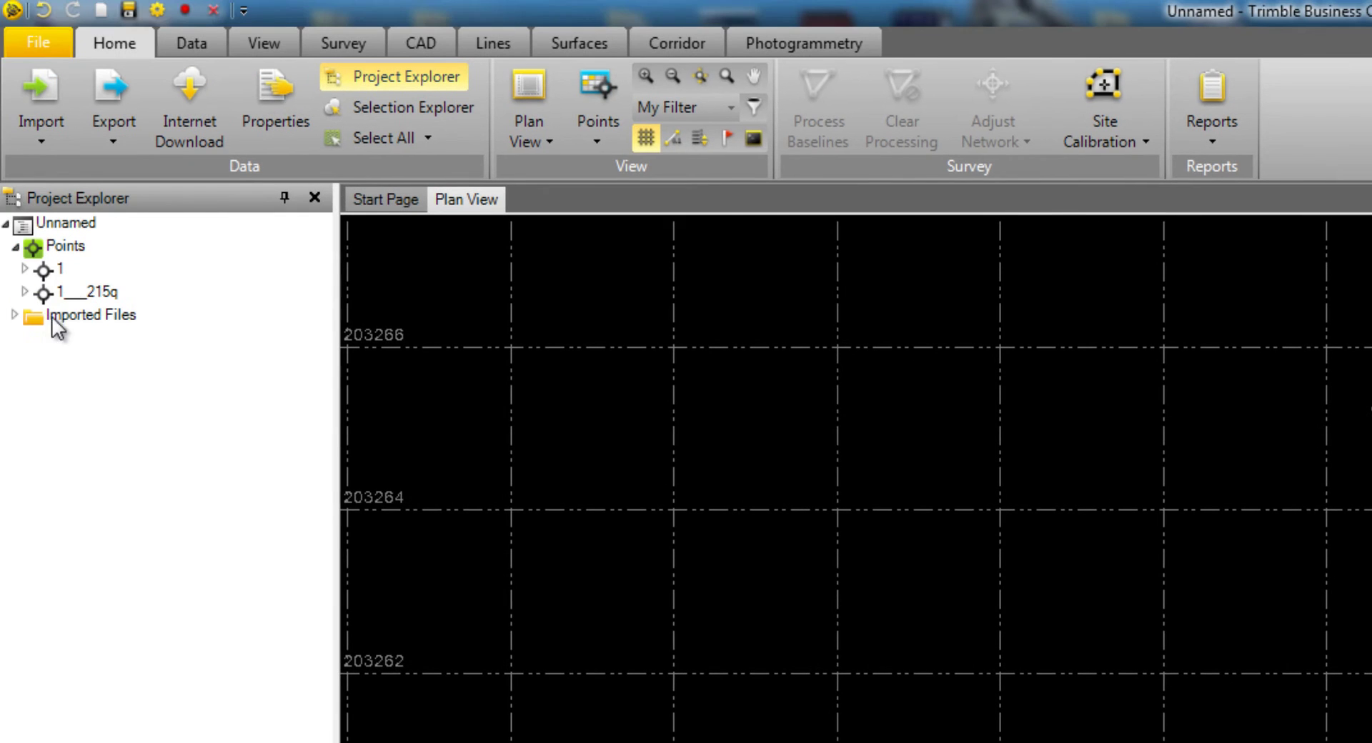
- Change point 1___215q's Point ID to 1 in Properties, merging it with field point 1
right_click(81, 295)
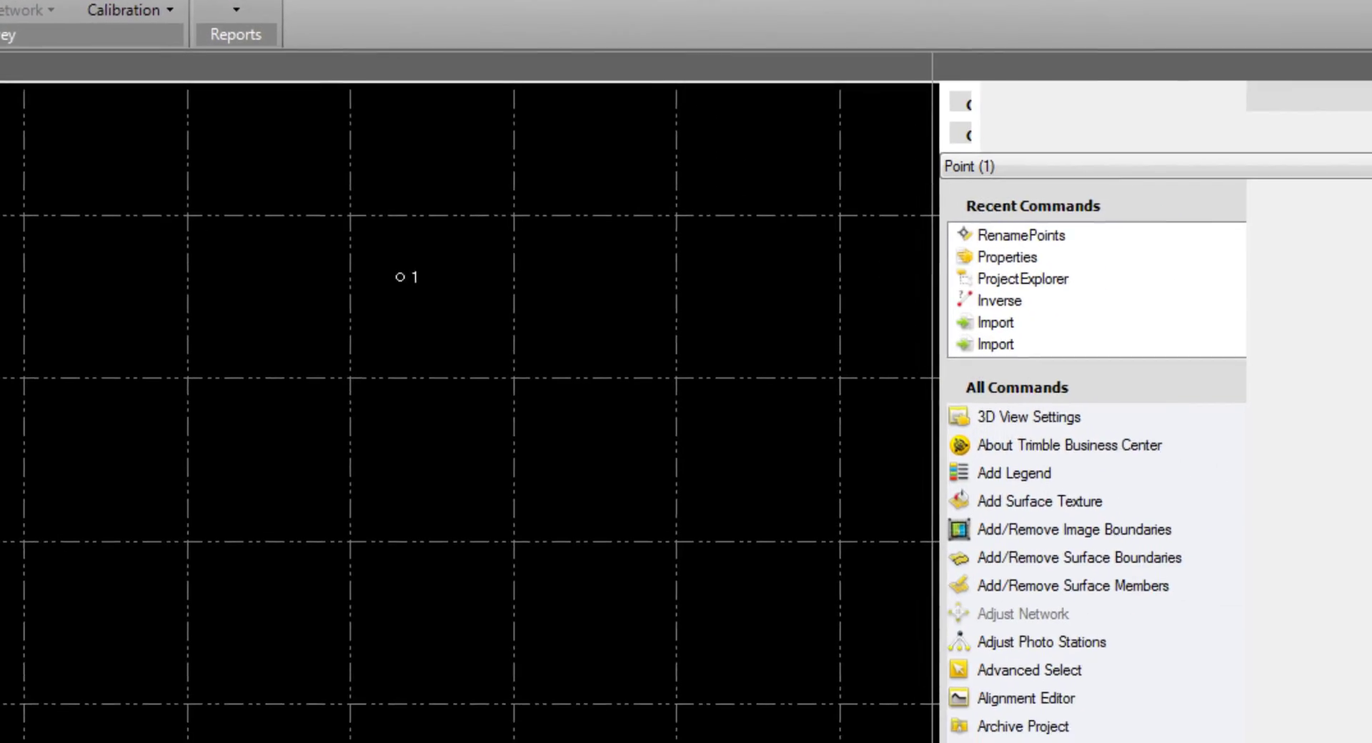
click(1011, 257)
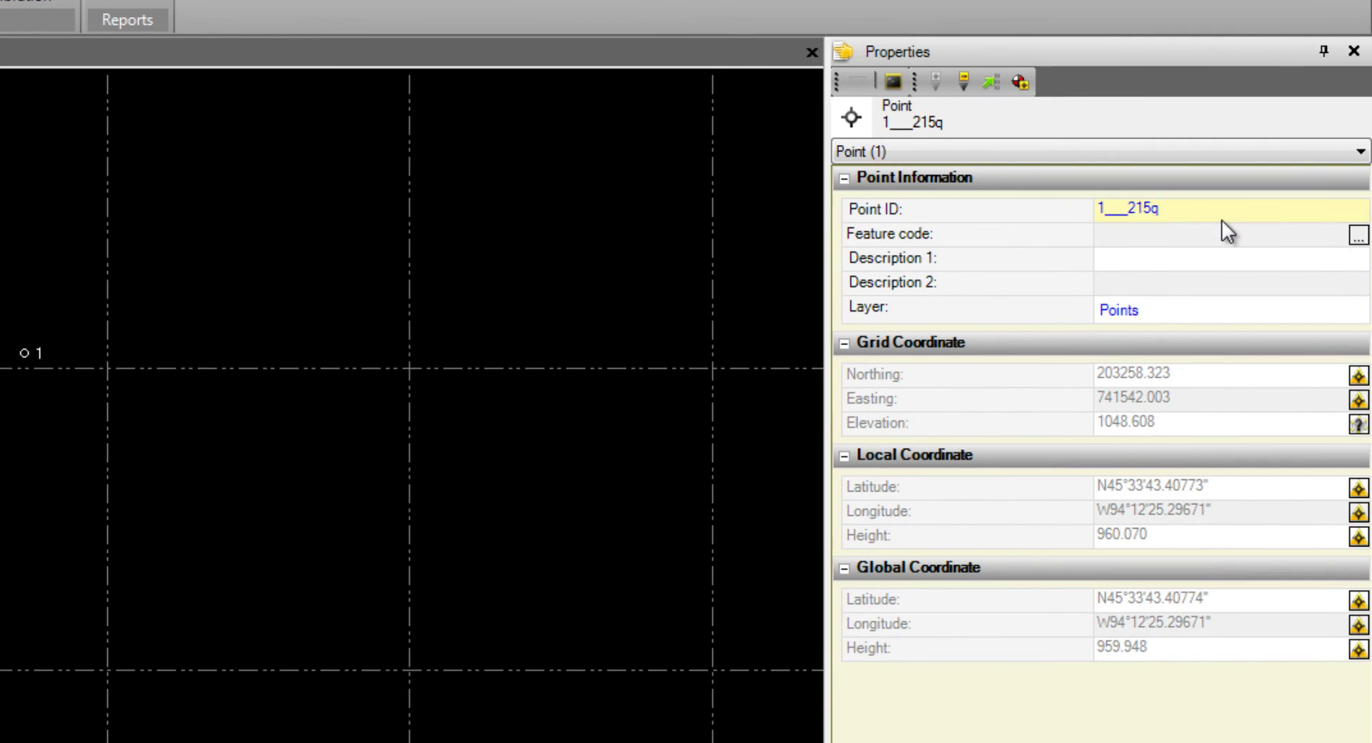
click(1203, 212)
drag(1192, 211, 1103, 243)
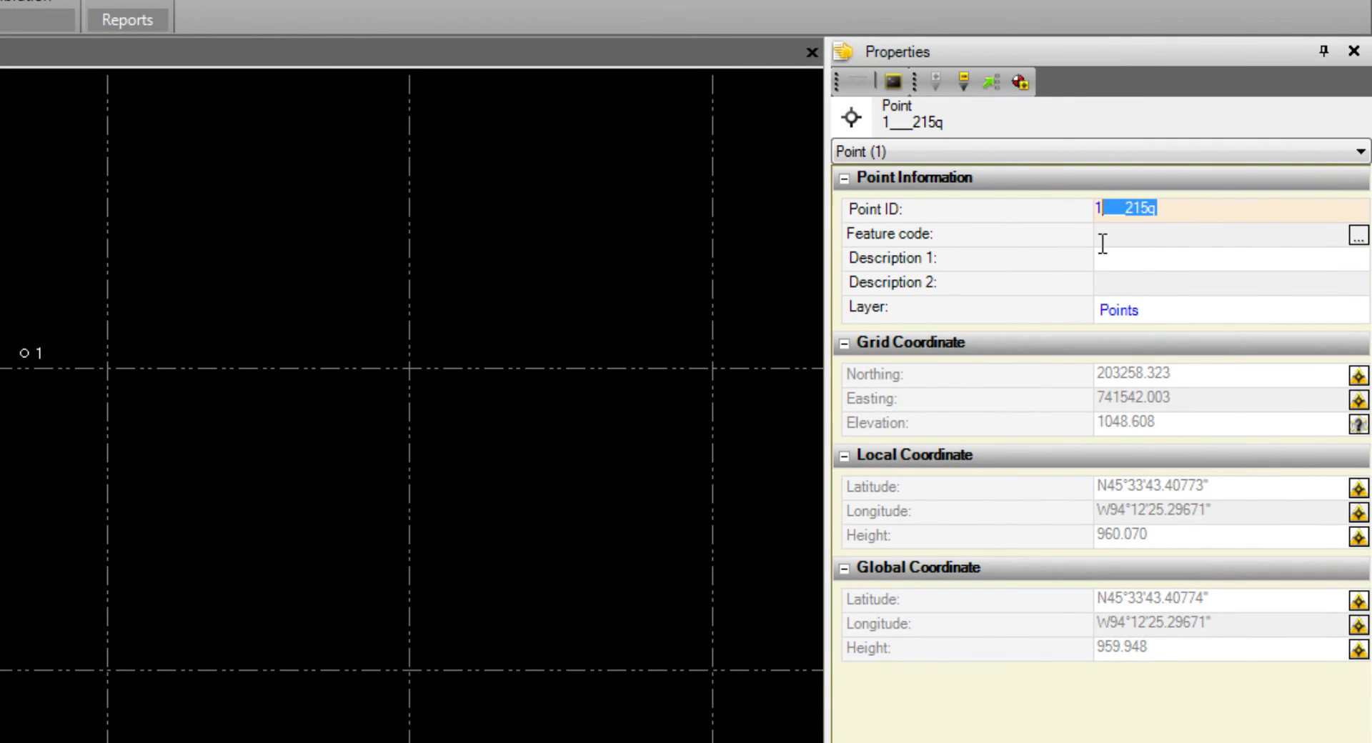
key(BackSpace)
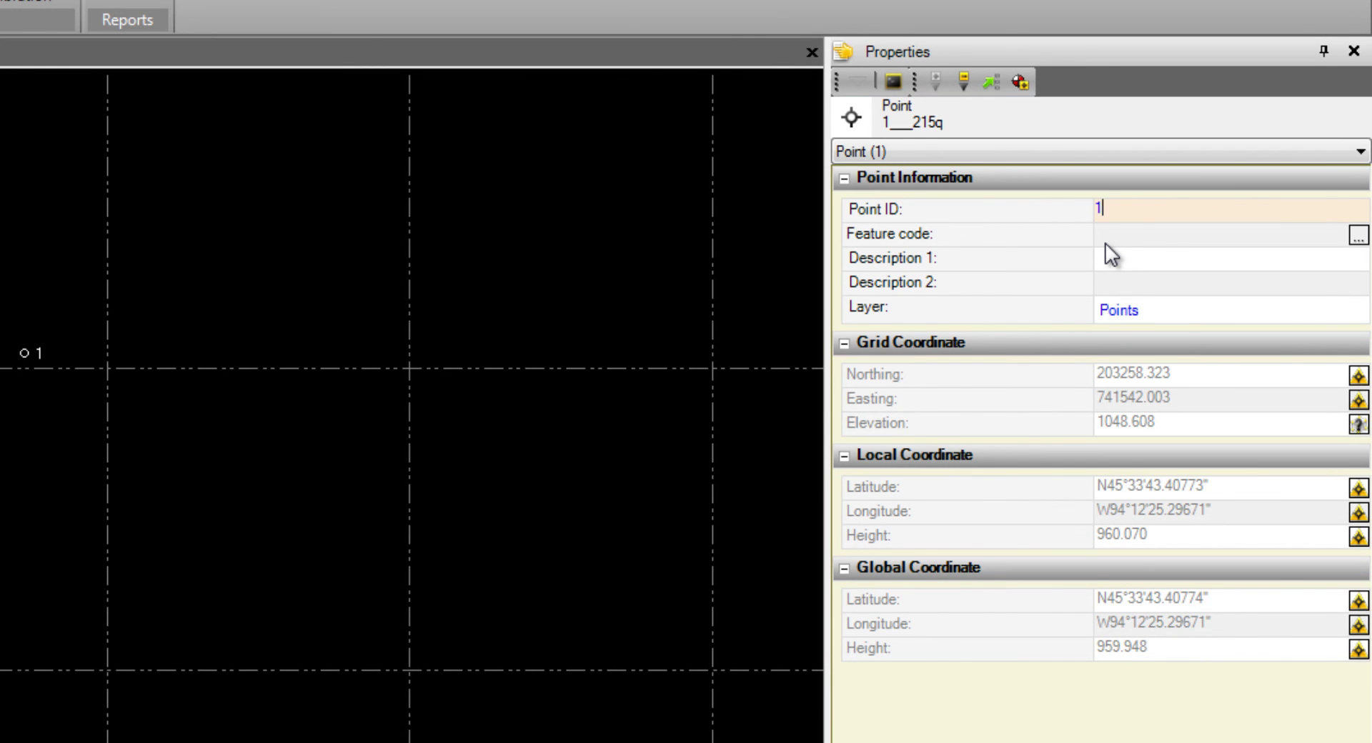
key(Return)
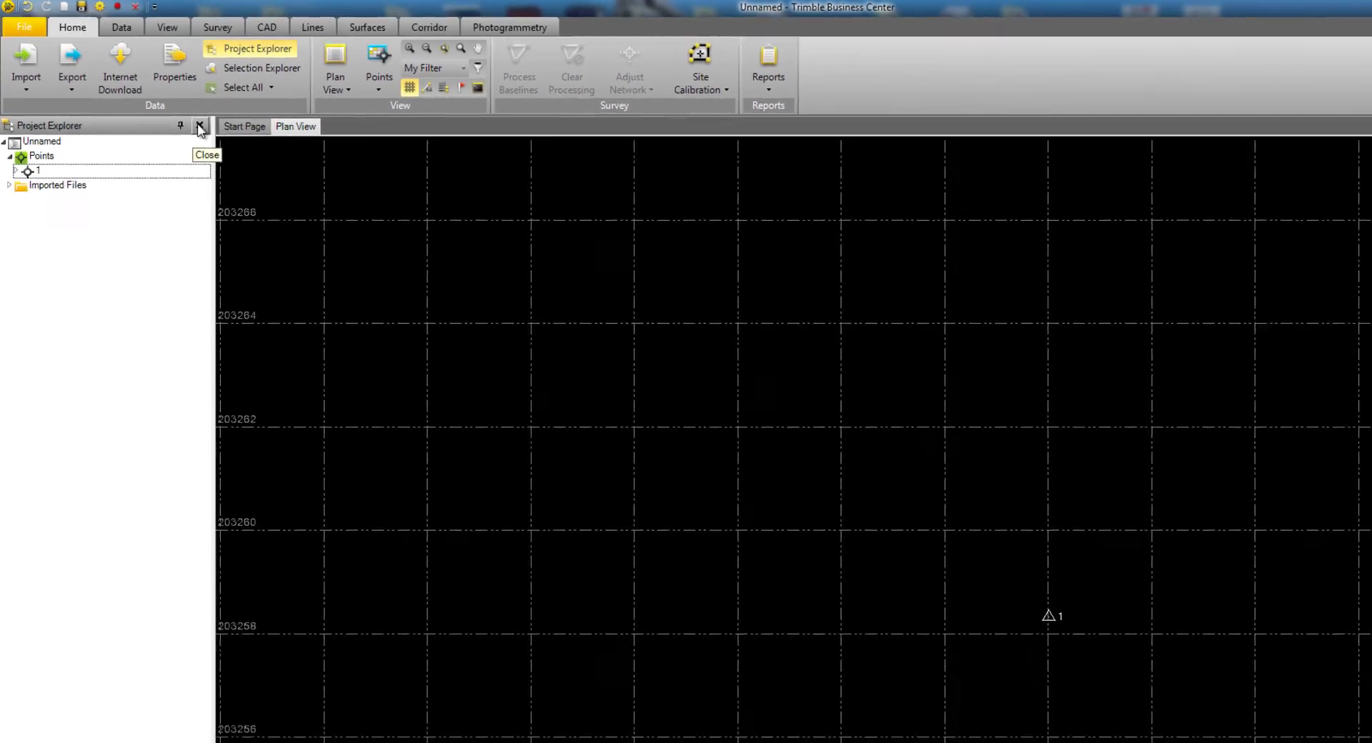
- Close the Project Explorer pane so the plan view shows control triangle point 1
click(200, 128)
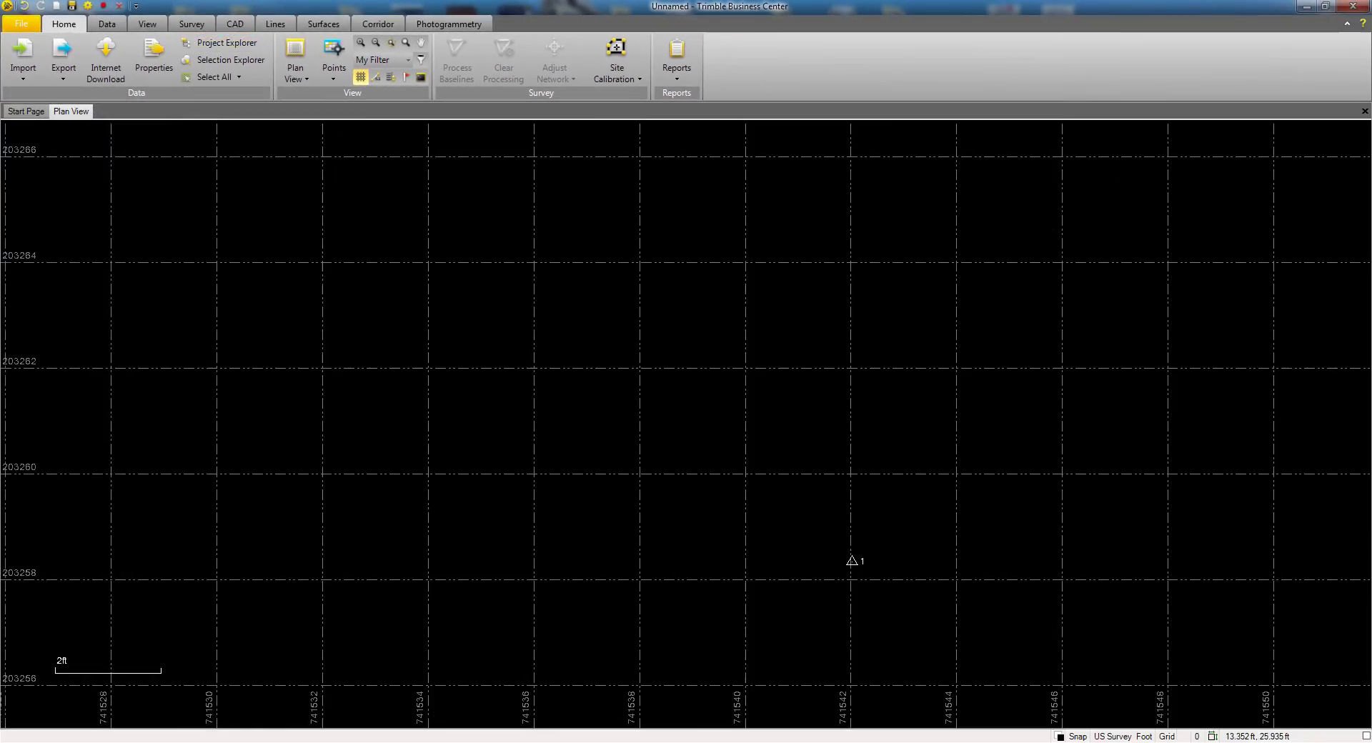